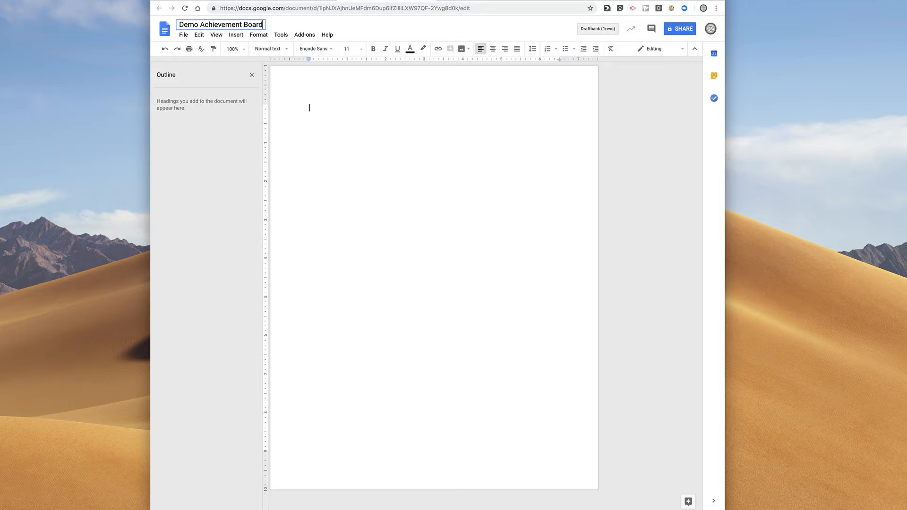
Step: Apply the document title Demo Achievement Board and close the document outline
{"action": "key", "text": "Return"}
{"action": "left_click", "coordinate": [392, 127]}
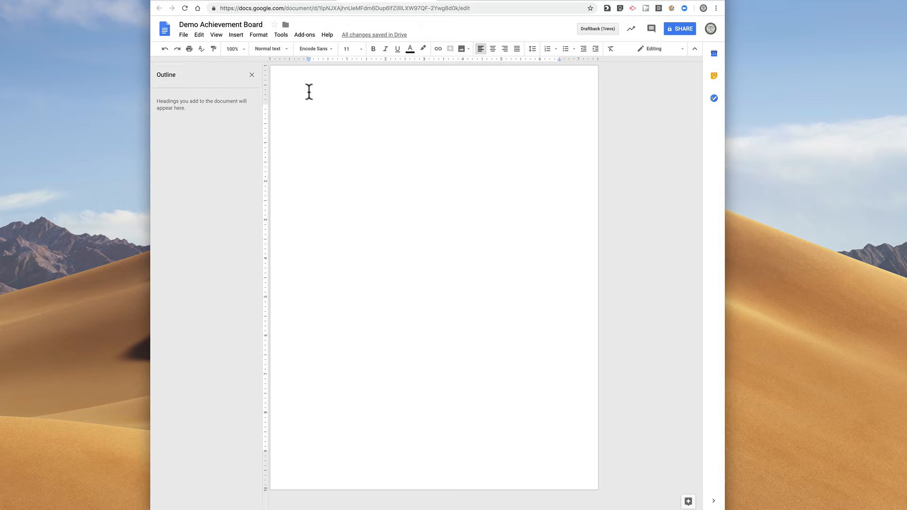
{"action": "left_click", "coordinate": [251, 76]}
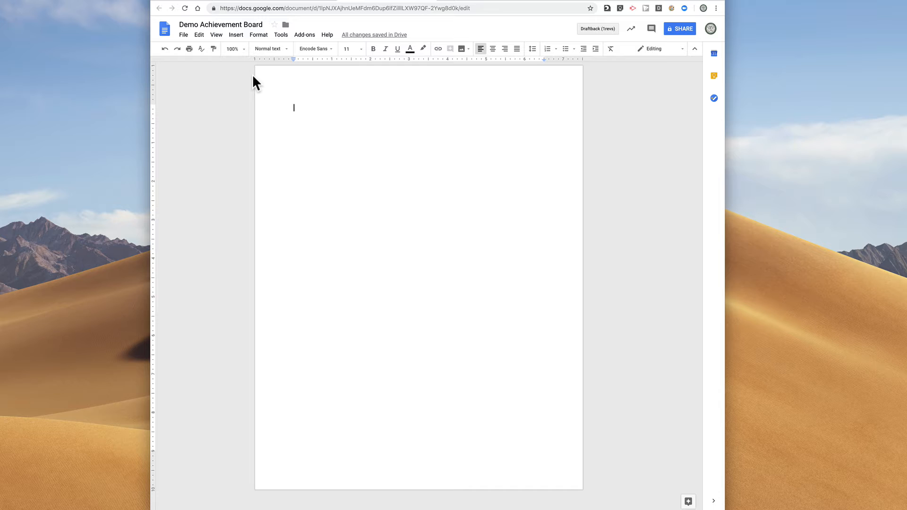
Step: Insert a table with five columns and four rows at the start of the document
{"action": "left_click", "coordinate": [238, 35]}
{"action": "mouse_move", "coordinate": [271, 62]}
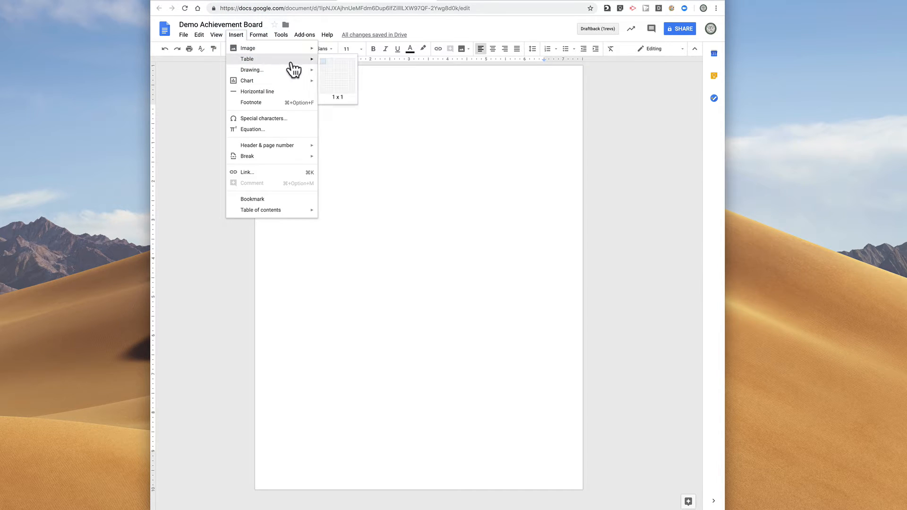
{"action": "left_click", "coordinate": [352, 82]}
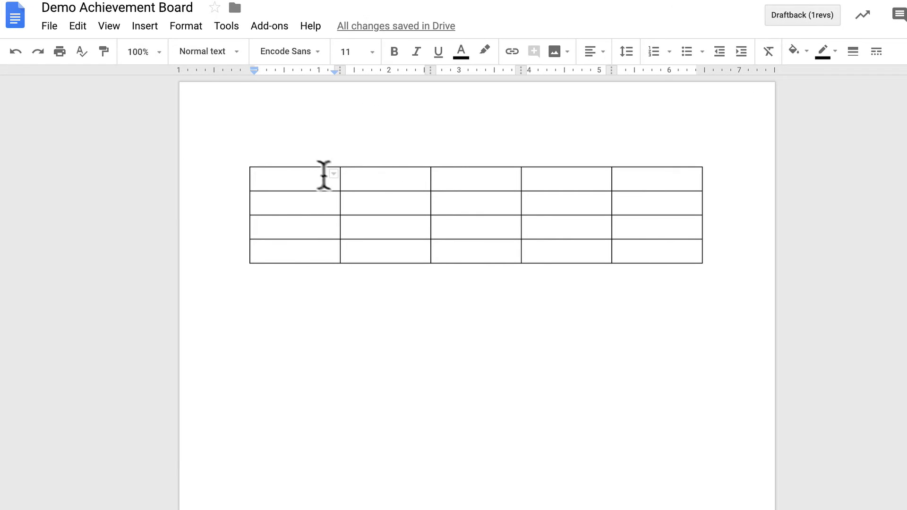
Step: Merge the five cells of the table's first row into one and centre its alignment
{"action": "left_click_drag", "start_coordinate": [316, 175], "coordinate": [623, 183]}
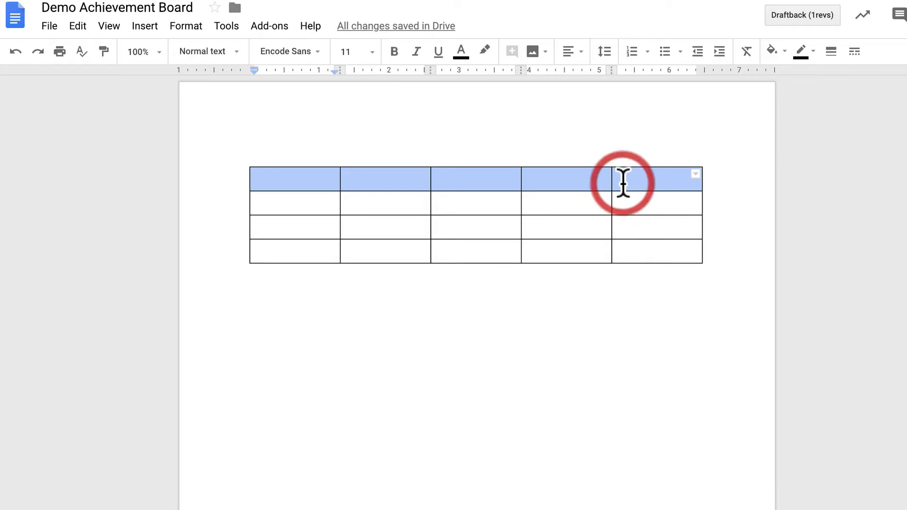
{"action": "right_click", "coordinate": [584, 180]}
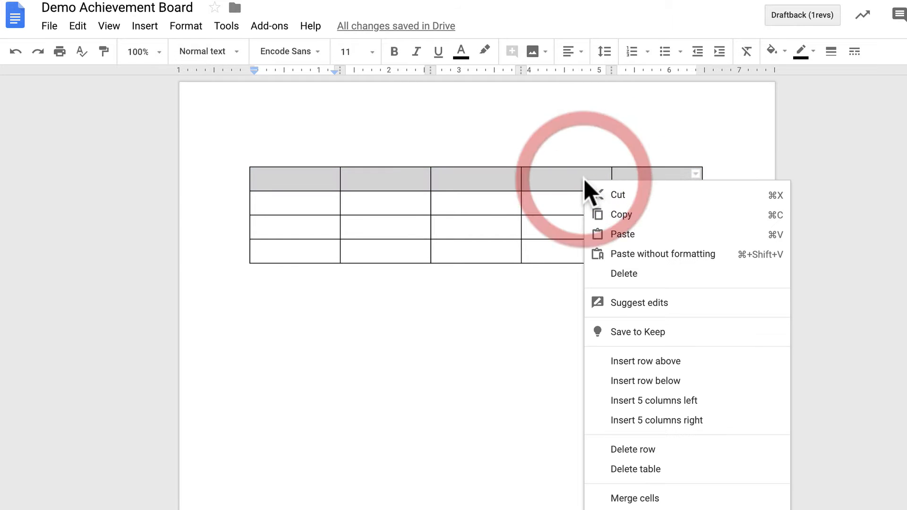
{"action": "left_click", "coordinate": [673, 496]}
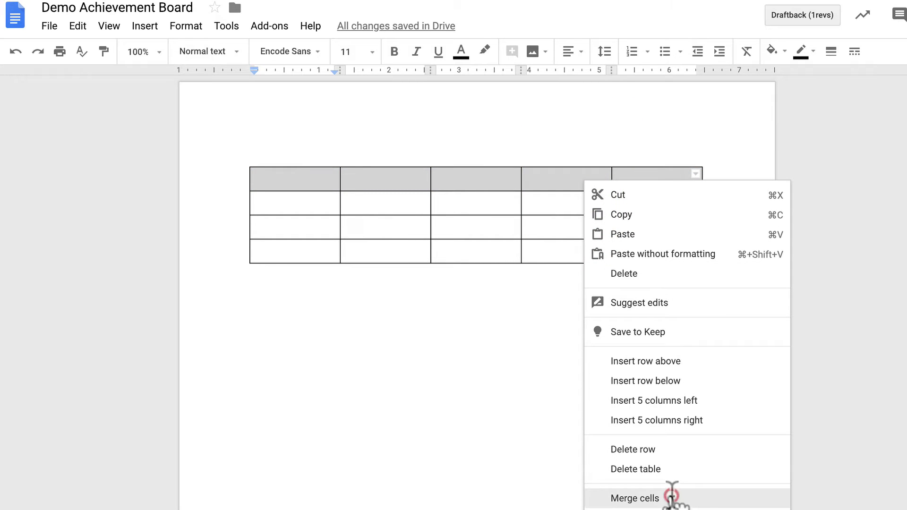
{"action": "left_click", "coordinate": [571, 52]}
{"action": "left_click", "coordinate": [530, 79]}
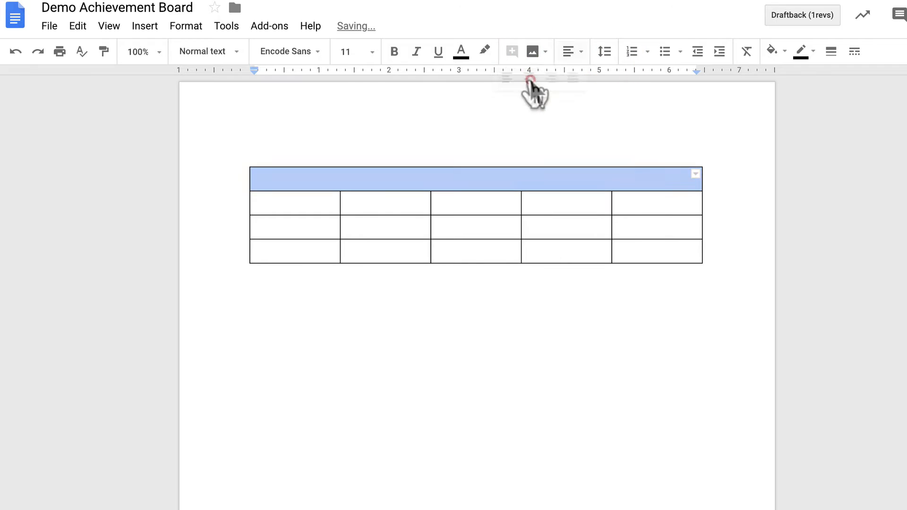
Step: Apply the Title style to the merged first row and enter "Chapter 1" in it
{"action": "left_click", "coordinate": [483, 172]}
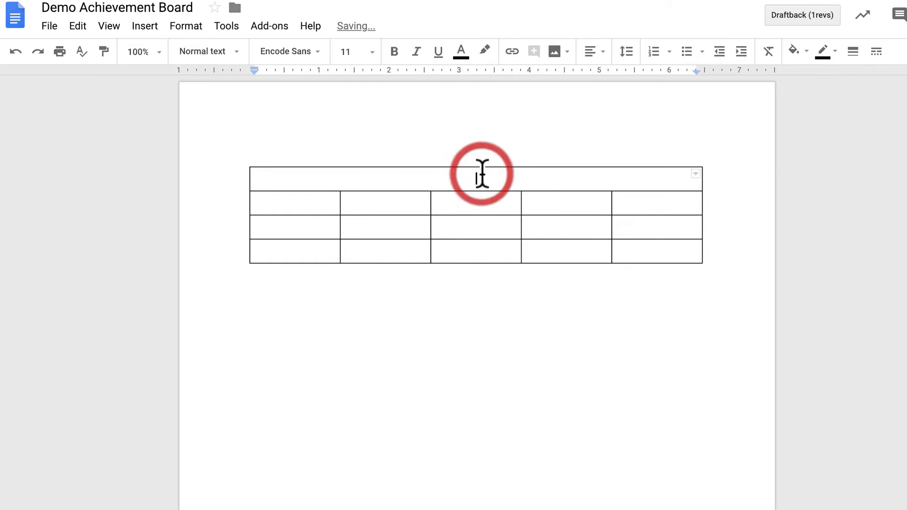
{"action": "left_click", "coordinate": [220, 52]}
{"action": "left_click", "coordinate": [239, 124]}
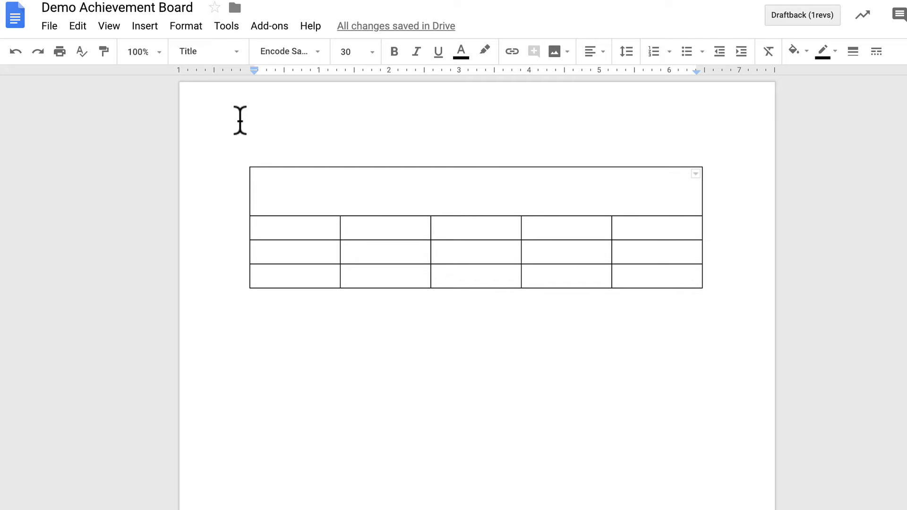
{"action": "type", "text": "Chapter 1"}
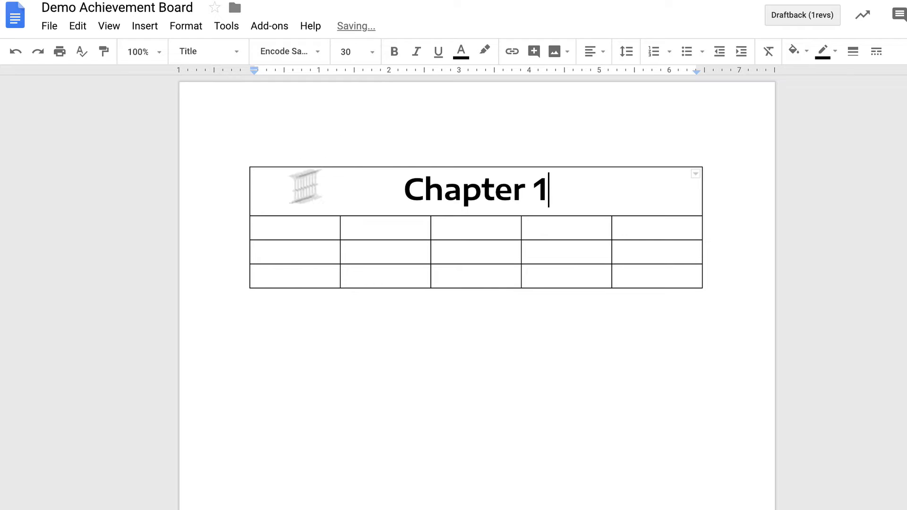
Step: Fill the table's second row with the headings LearnerTag, Badge1, Badge2, Badge3 and Badge4
{"action": "left_click", "coordinate": [310, 228]}
{"action": "type", "text": "L"}
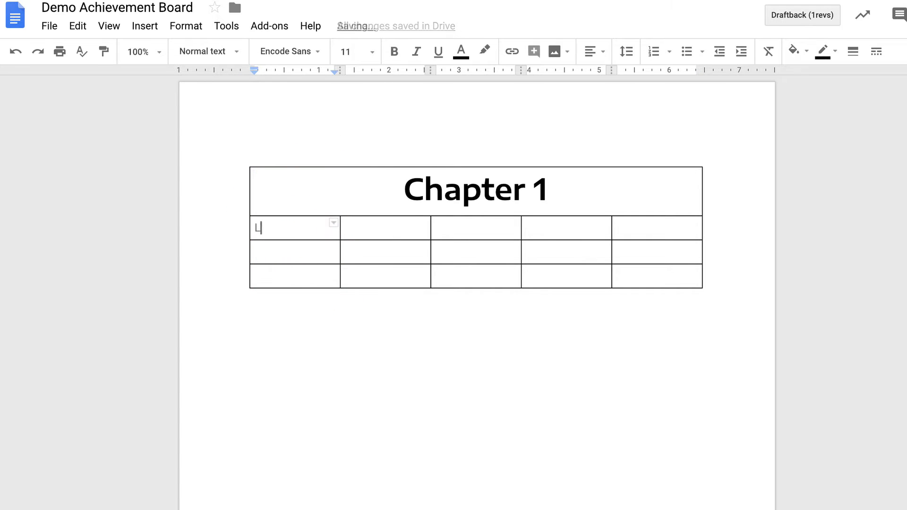
{"action": "type", "text": "earnerTag"}
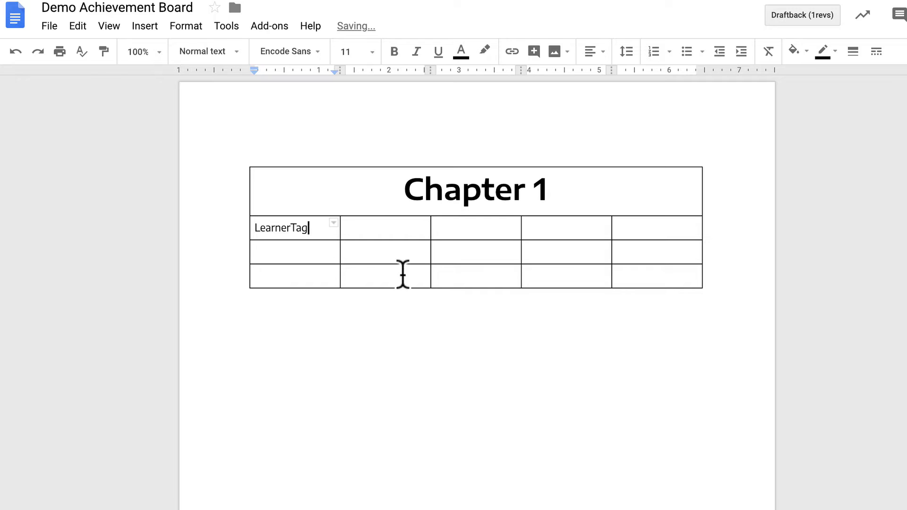
{"action": "left_click", "coordinate": [391, 225]}
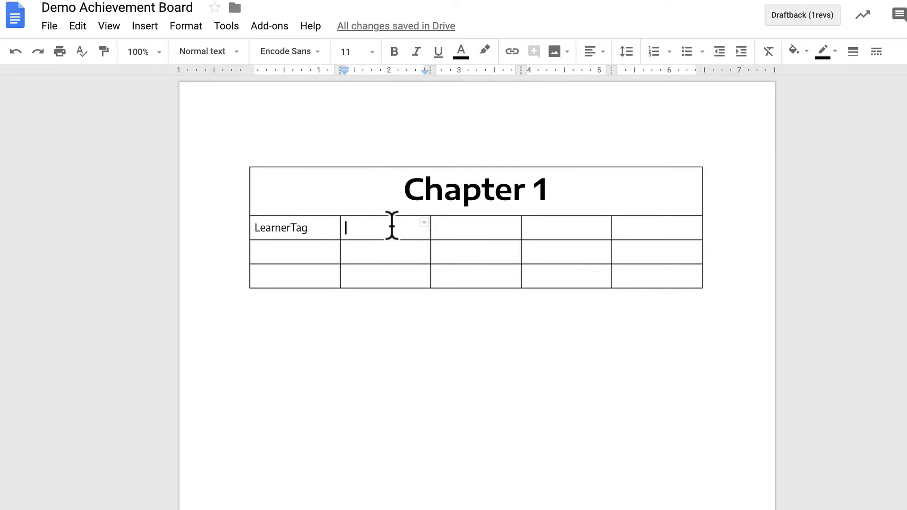
{"action": "type", "text": "Badge"}
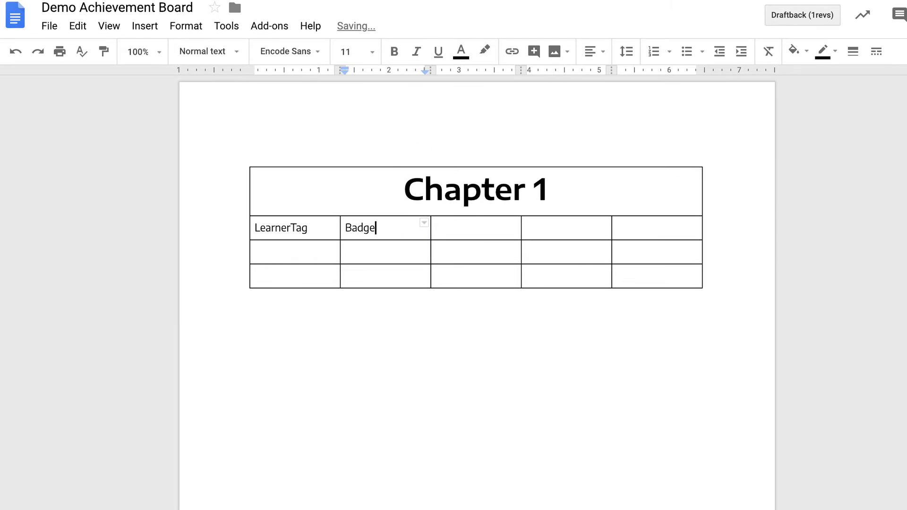
{"action": "type", "text": "1"}
{"action": "key", "text": "Tab"}
{"action": "type", "text": "Badge2"}
{"action": "key", "text": "Tab"}
{"action": "type", "text": "Badge"}
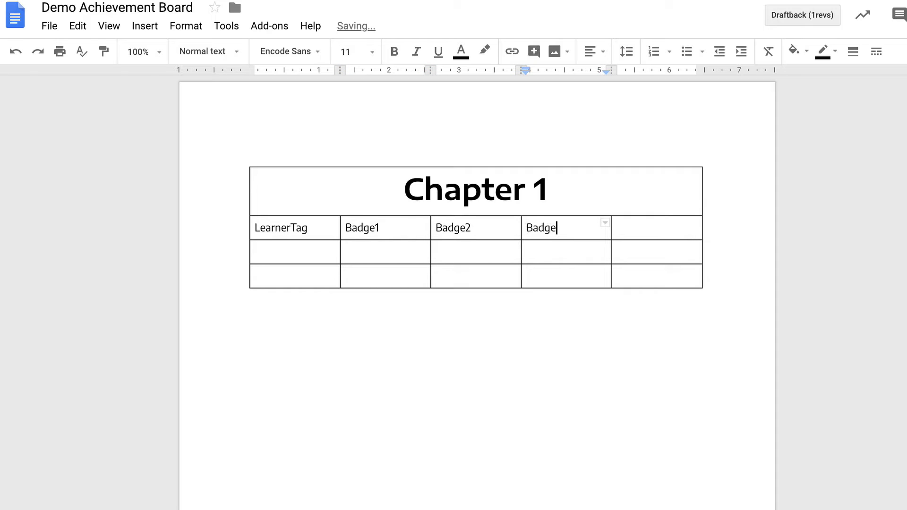
{"action": "type", "text": " 3"}
{"action": "key", "text": "BackSpace"}
{"action": "key", "text": "BackSpace"}
{"action": "type", "text": "3"}
{"action": "key", "text": "Tab"}
{"action": "type", "text": "Badge4"}
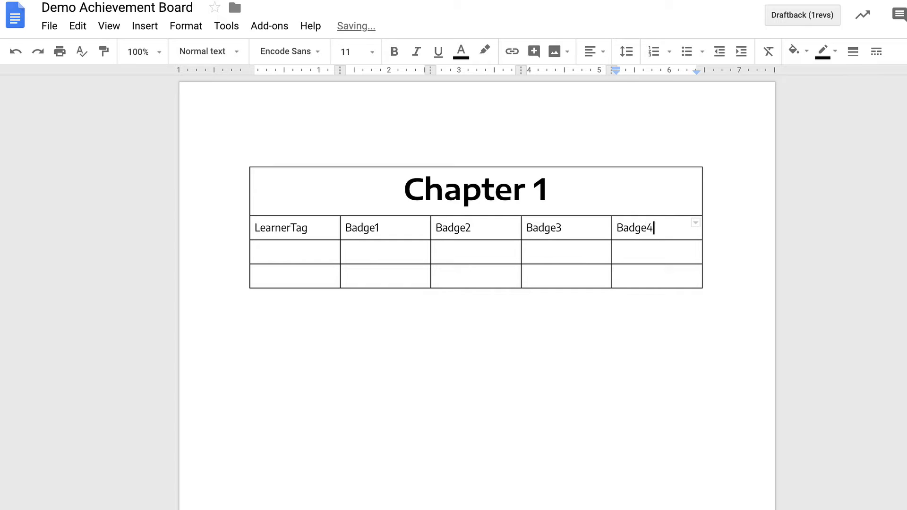
Step: Centre the text of all five heading cells from LearnerTag to Badge4
{"action": "left_click_drag", "start_coordinate": [253, 227], "coordinate": [637, 225]}
{"action": "left_click", "coordinate": [594, 52]}
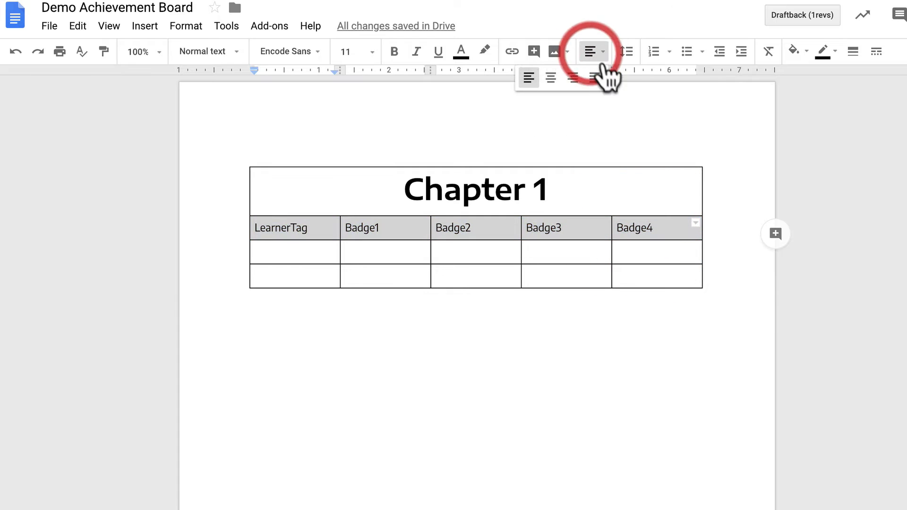
{"action": "left_click", "coordinate": [551, 77]}
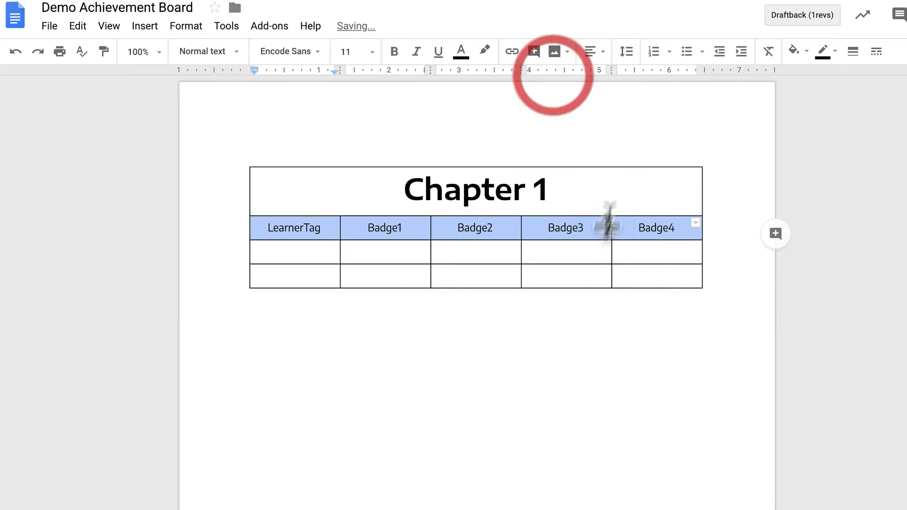
Step: Enter "U Can Earn?" in the first cell below the LearnerTag heading
{"action": "left_click", "coordinate": [307, 251]}
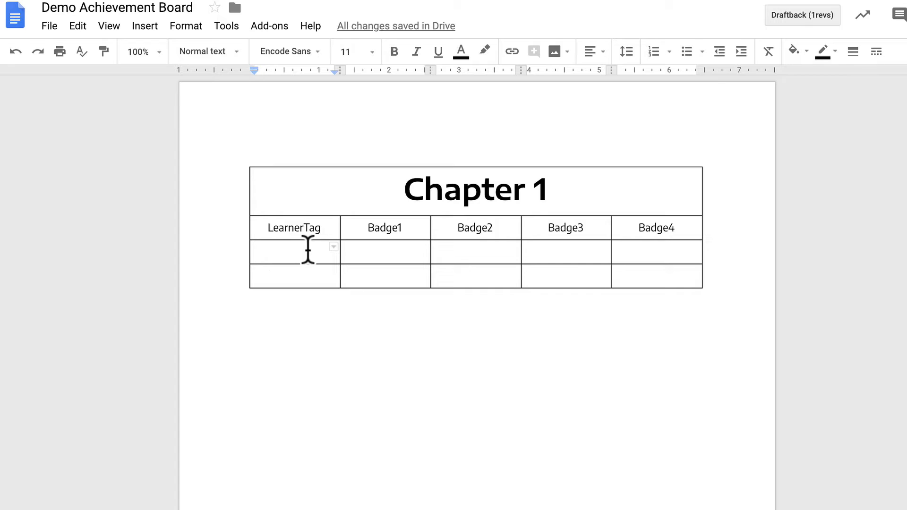
{"action": "type", "text": "U Can E"}
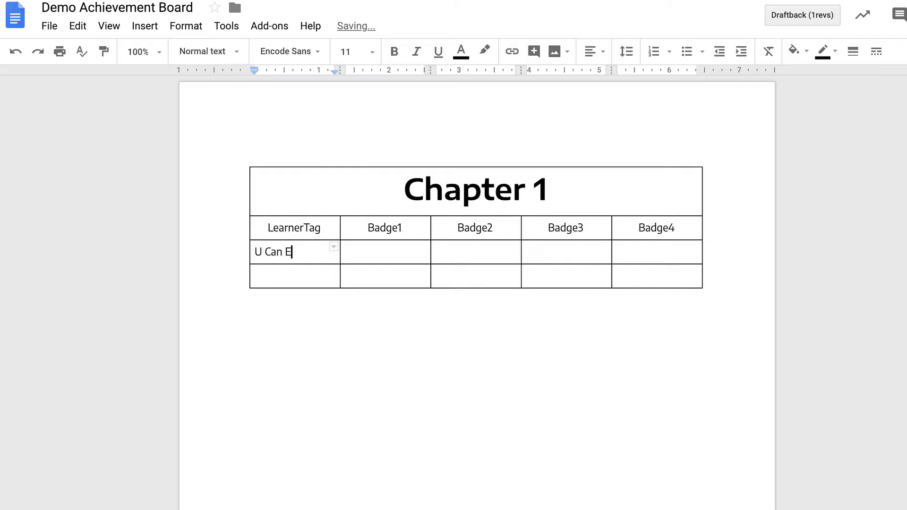
{"action": "type", "text": "arn?"}
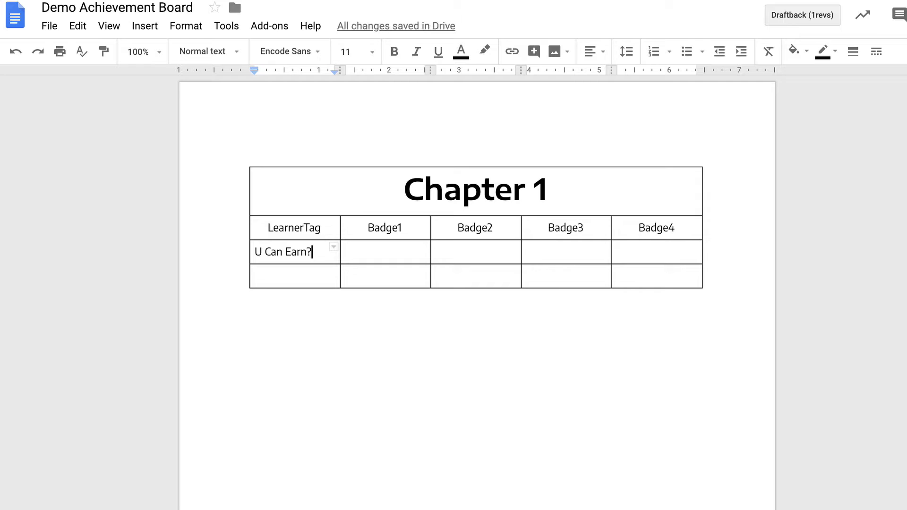
{"action": "left_click", "coordinate": [402, 248]}
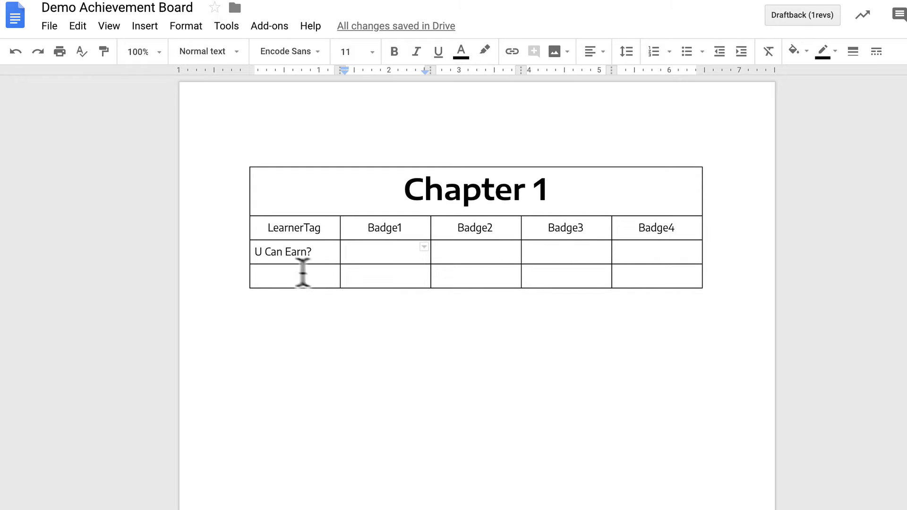
Step: Add three empty rows at the end of the table, first one row and then two more
{"action": "left_click_drag", "start_coordinate": [293, 269], "coordinate": [642, 273]}
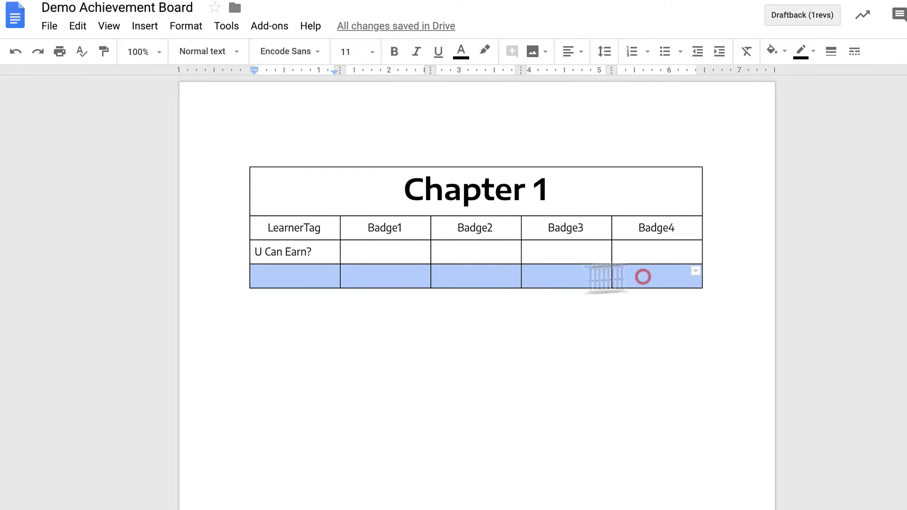
{"action": "left_click", "coordinate": [278, 276]}
{"action": "right_click", "coordinate": [277, 277]}
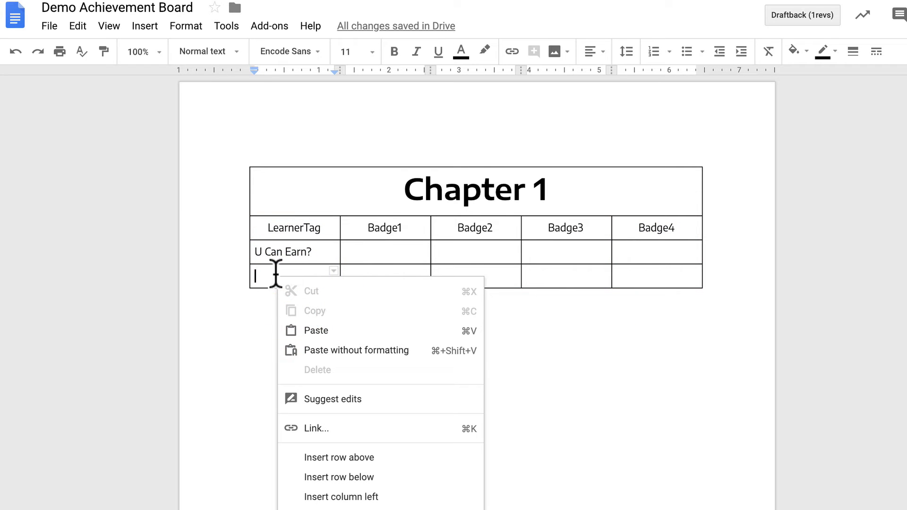
{"action": "left_click", "coordinate": [382, 477]}
{"action": "left_click_drag", "start_coordinate": [285, 271], "coordinate": [285, 289]}
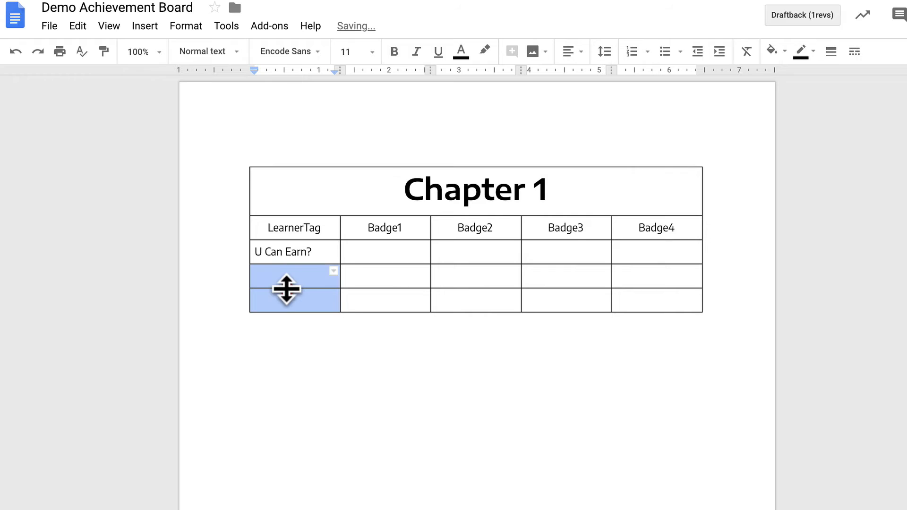
{"action": "right_click", "coordinate": [286, 278]}
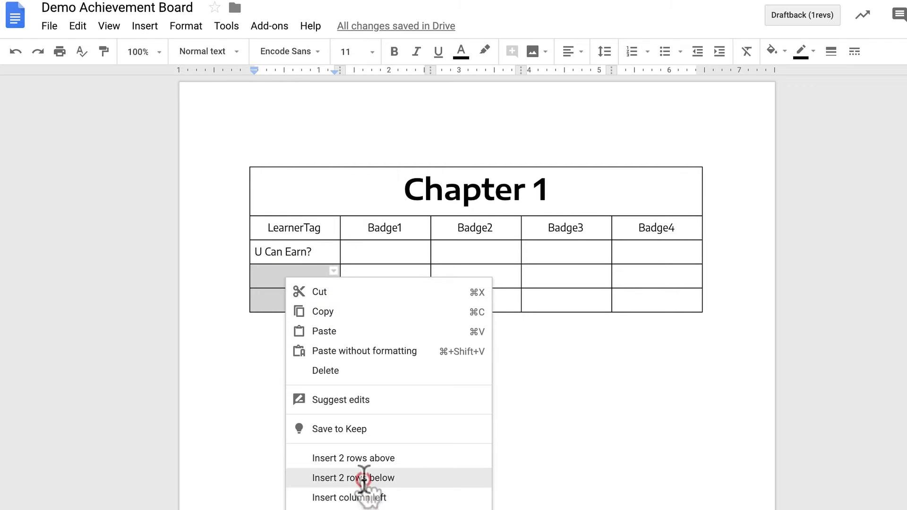
{"action": "left_click", "coordinate": [326, 477]}
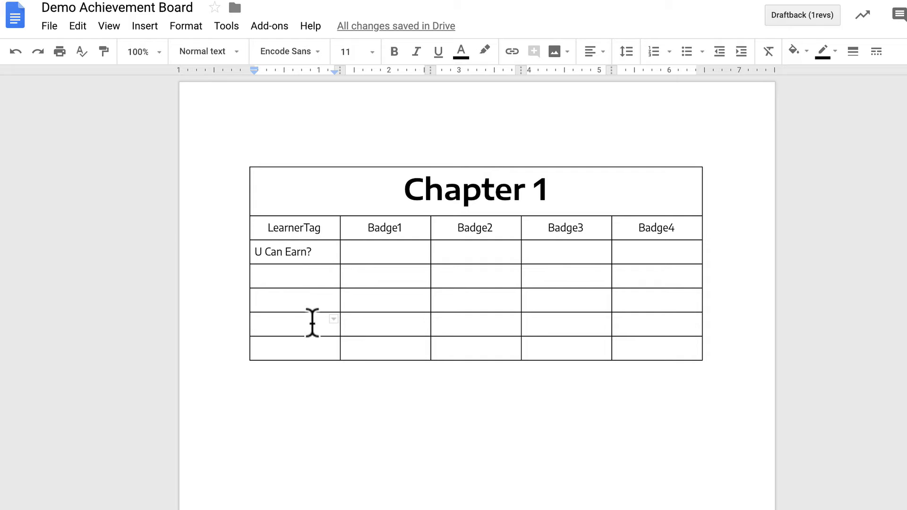
Step: Enter "LearnerTag1" in the first cell of the row below "U Can Earn?"
{"action": "left_click", "coordinate": [304, 274]}
{"action": "left_click", "coordinate": [306, 274]}
{"action": "type", "text": "Leawr"}
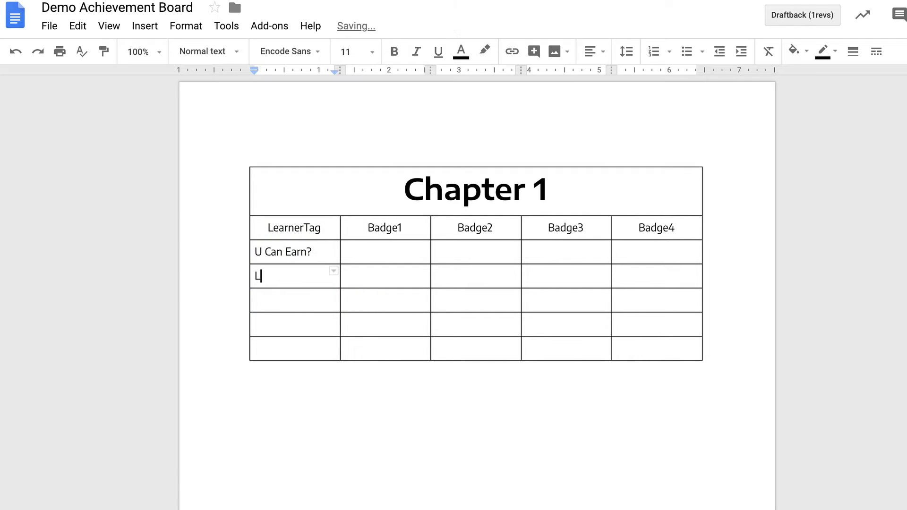
{"action": "key", "text": "BackSpace"}
{"action": "key", "text": "BackSpace"}
{"action": "type", "text": "rnerTab"}
{"action": "key", "text": "BackSpace"}
{"action": "type", "text": "g1"}
{"action": "left_click", "coordinate": [404, 278]}
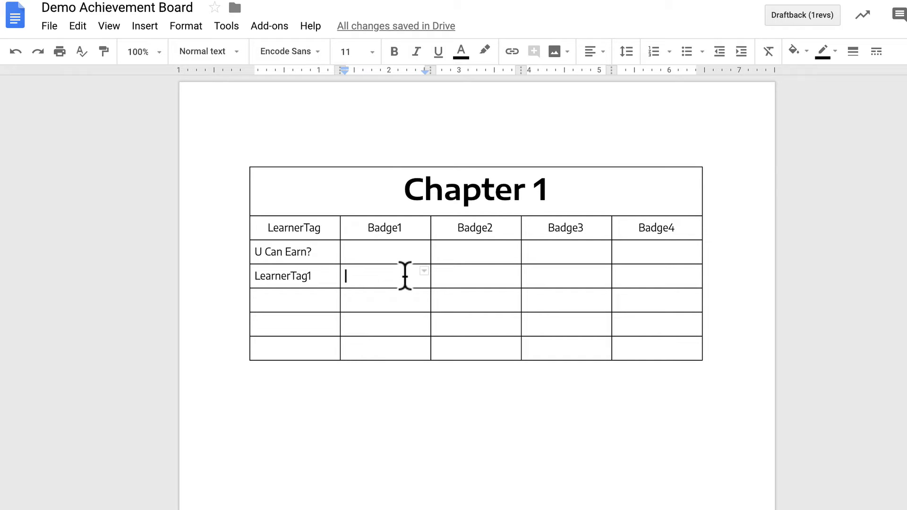
Step: Create a new Google Drawing from the document and name it First Badge
{"action": "left_click", "coordinate": [49, 27]}
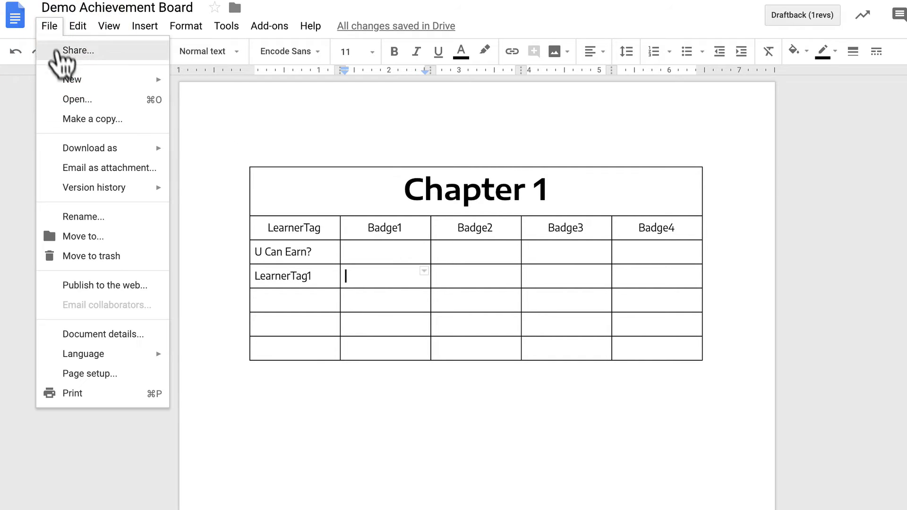
{"action": "mouse_move", "coordinate": [105, 83]}
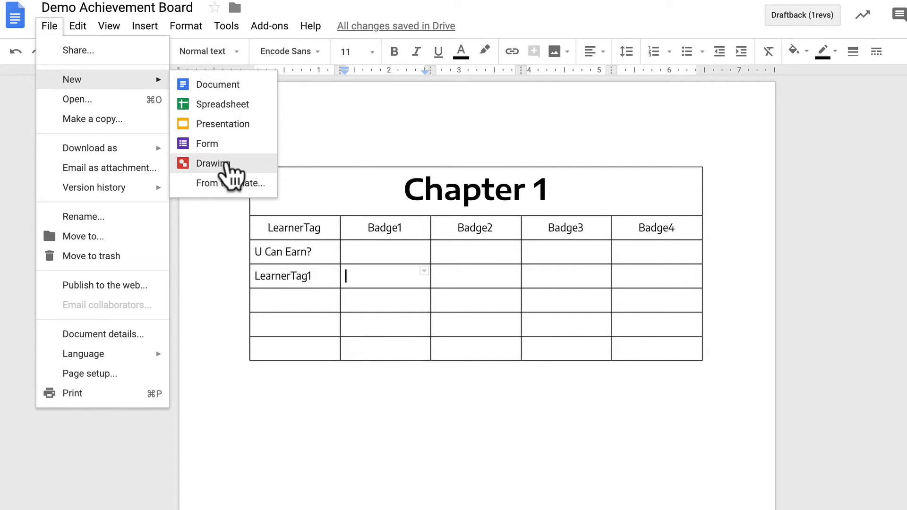
{"action": "left_click", "coordinate": [230, 162]}
{"action": "left_click", "coordinate": [227, 9]}
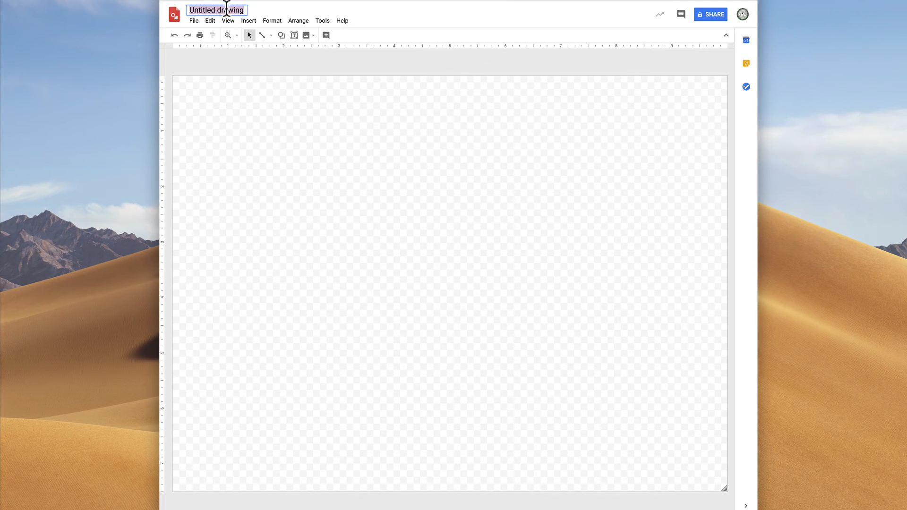
{"action": "type", "text": "First Badge"}
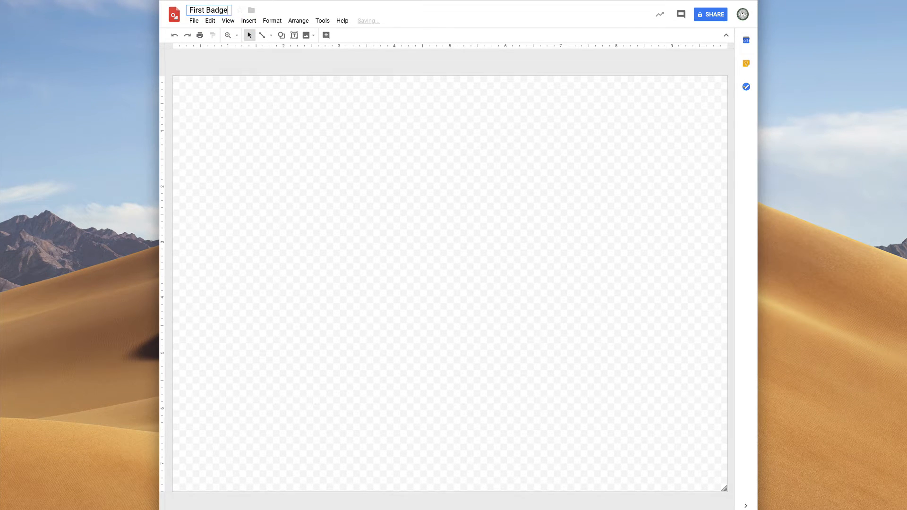
{"action": "key", "text": "Return"}
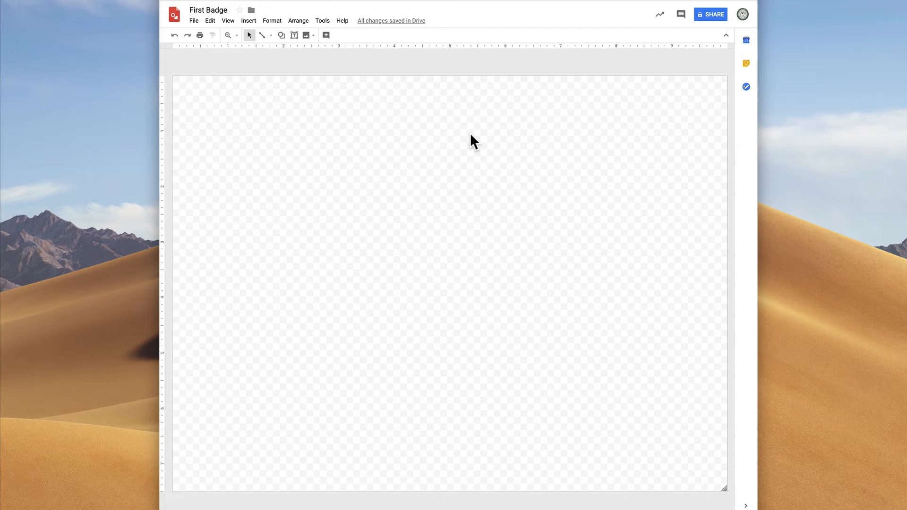
Step: Set the drawing's page size to a custom 300 x 300 pixels
{"action": "left_click", "coordinate": [199, 21]}
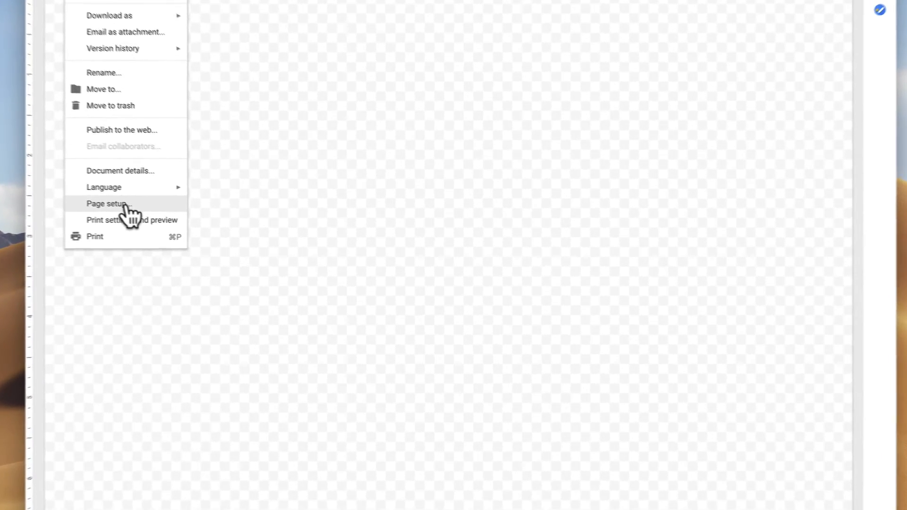
{"action": "left_click", "coordinate": [212, 219]}
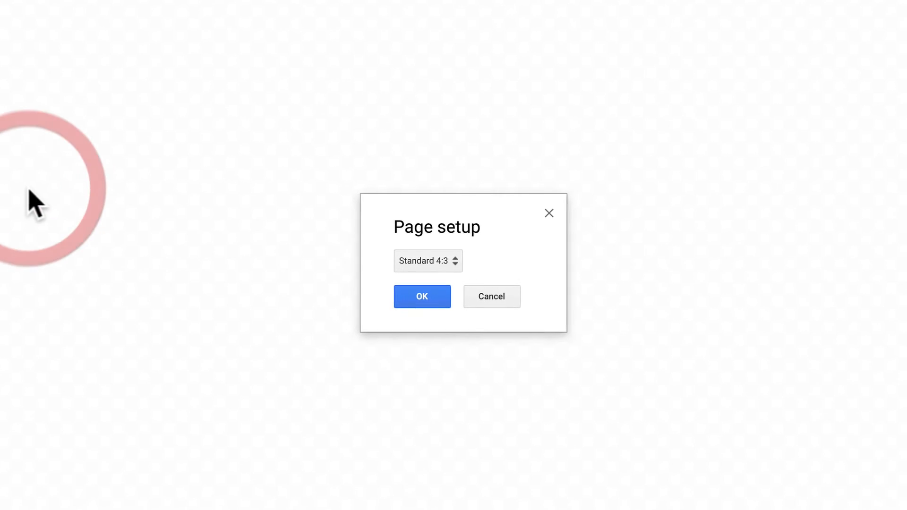
{"action": "left_click", "coordinate": [444, 262]}
{"action": "left_click", "coordinate": [451, 325]}
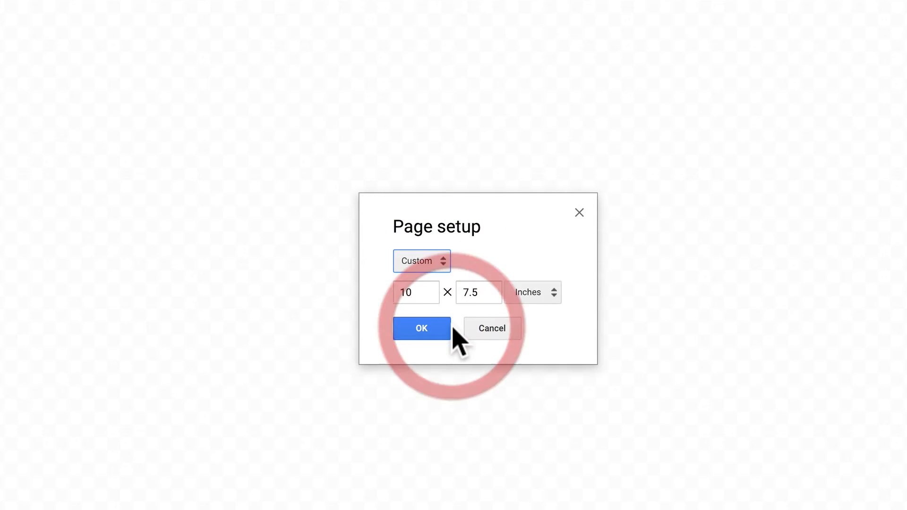
{"action": "left_click", "coordinate": [530, 292]}
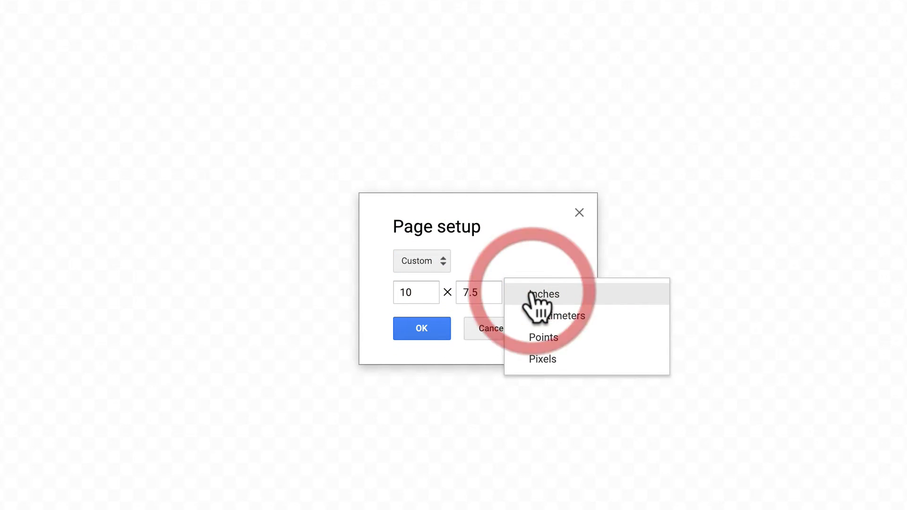
{"action": "left_click", "coordinate": [552, 357]}
{"action": "left_click", "coordinate": [410, 292]}
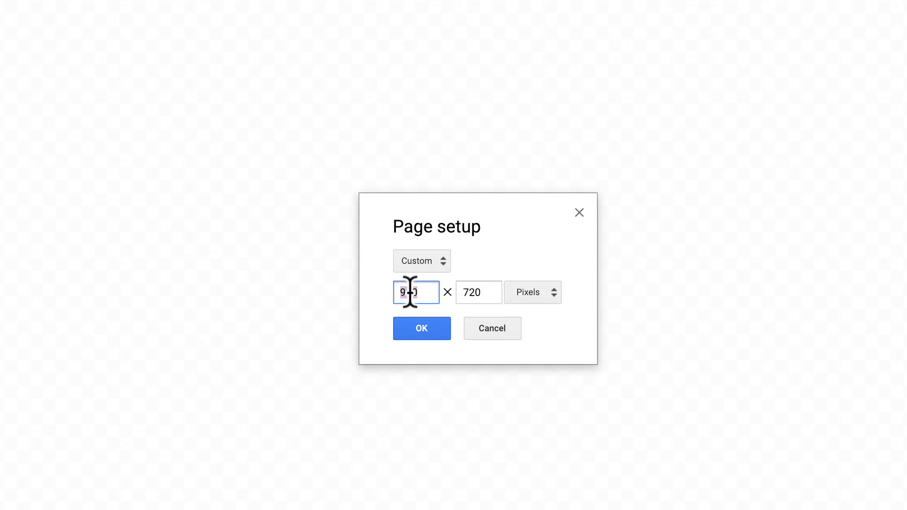
{"action": "type", "text": "300"}
{"action": "key", "text": "Tab"}
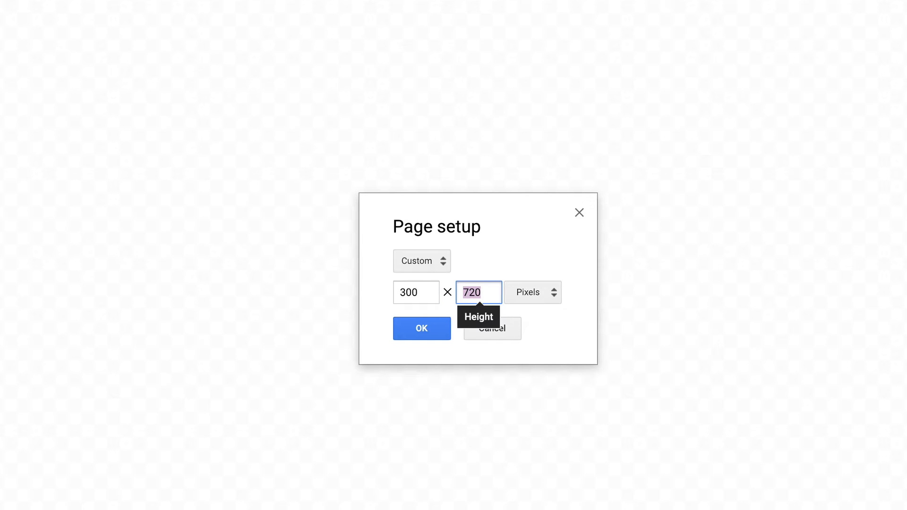
{"action": "type", "text": "300"}
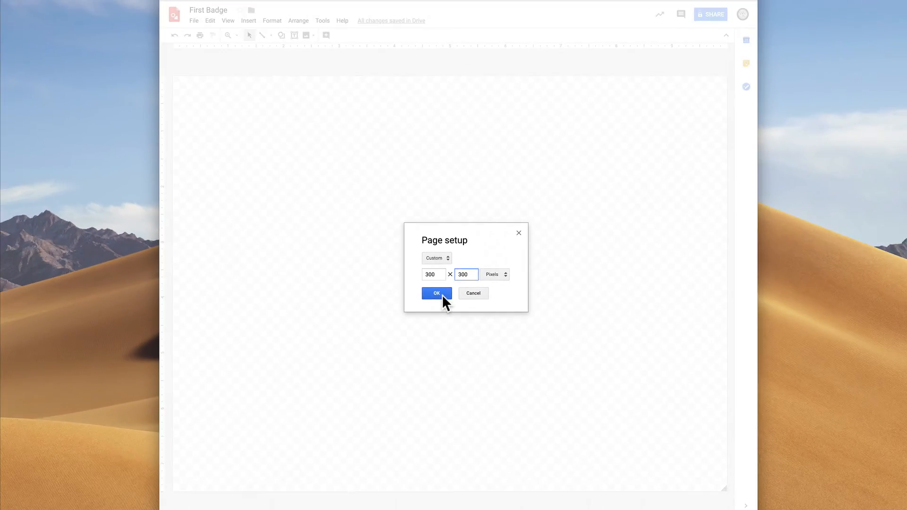
{"action": "left_click", "coordinate": [443, 303]}
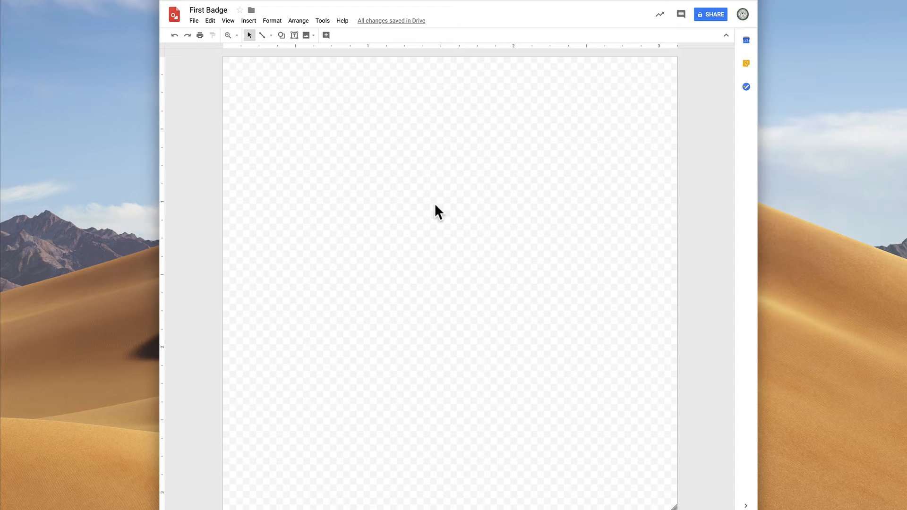
Step: Draw a teardrop shape about 2.4 inches wide and high on the blank canvas
{"action": "left_click", "coordinate": [435, 232]}
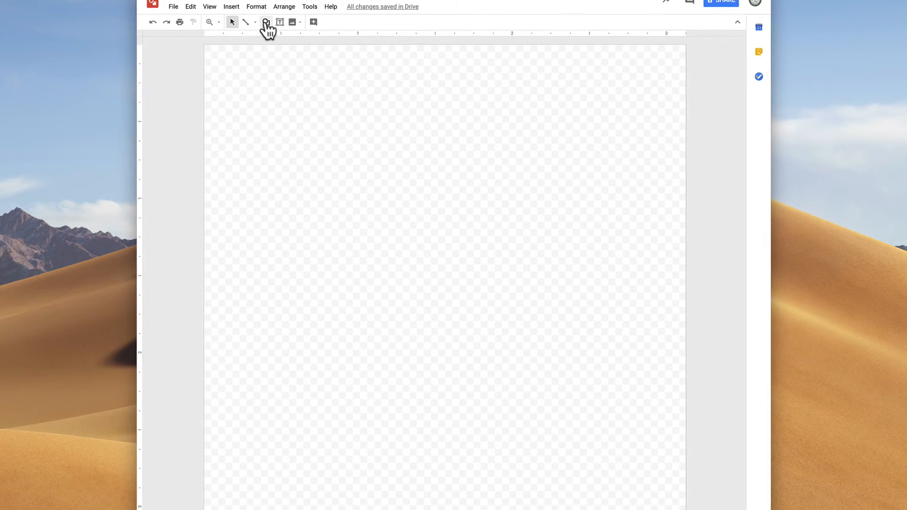
{"action": "left_click", "coordinate": [266, 23]}
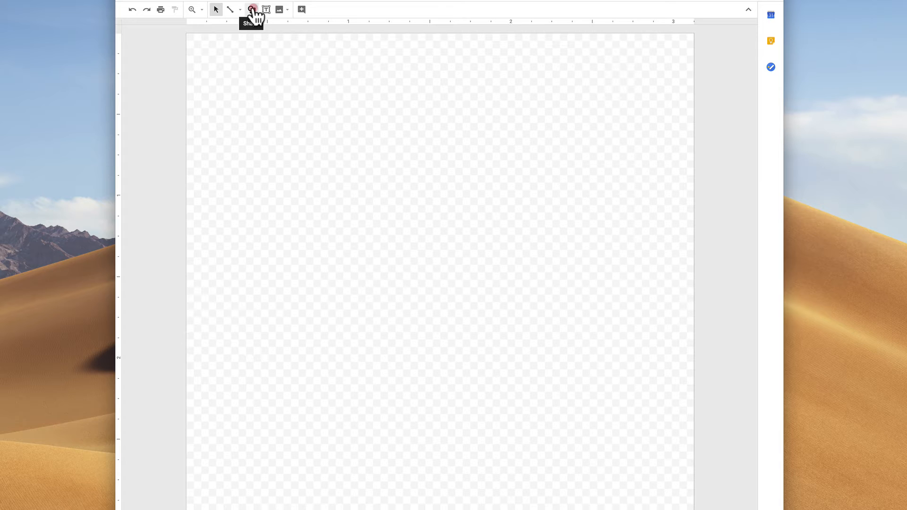
{"action": "mouse_move", "coordinate": [268, 28]}
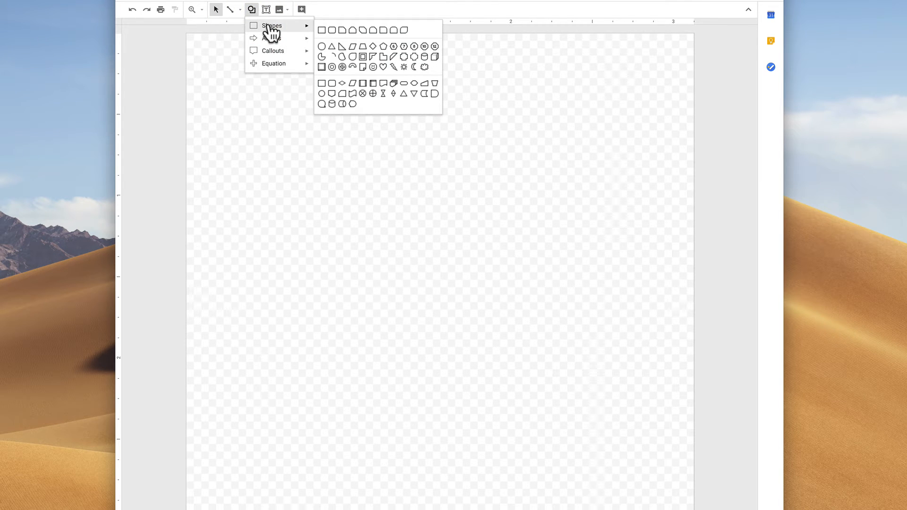
{"action": "left_click", "coordinate": [353, 57]}
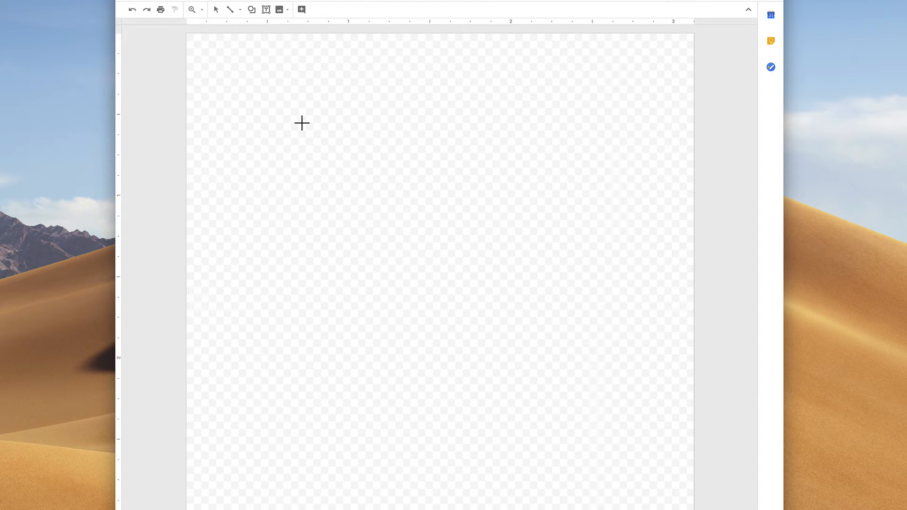
{"action": "left_click_drag", "start_coordinate": [283, 98], "coordinate": [650, 493]}
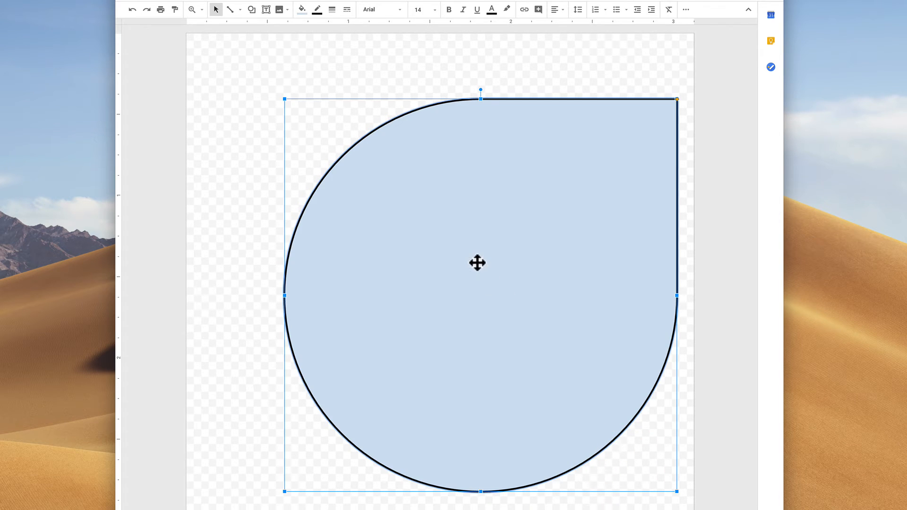
Step: Move the teardrop so it is centred horizontally and vertically on the canvas
{"action": "left_click", "coordinate": [576, 310]}
{"action": "left_click_drag", "start_coordinate": [576, 310], "coordinate": [536, 305]}
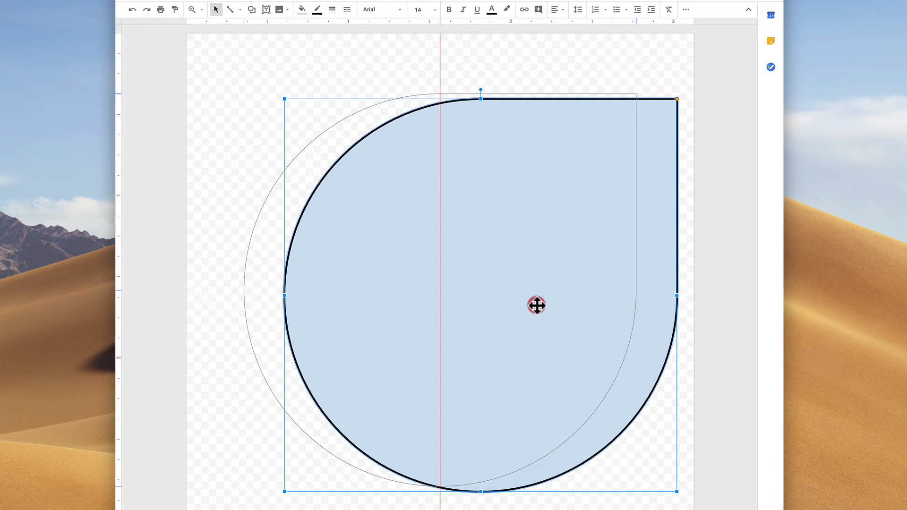
{"action": "left_click_drag", "start_coordinate": [537, 306], "coordinate": [537, 304]}
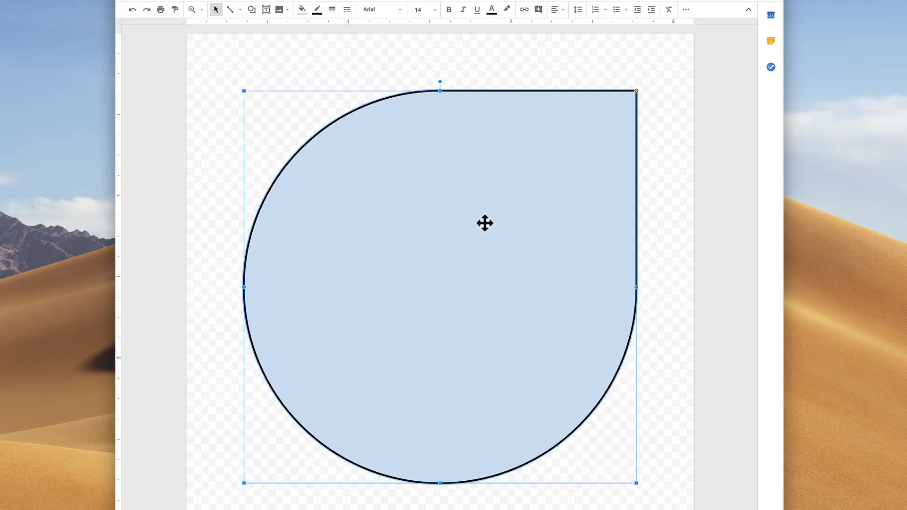
Step: Fill the teardrop with a solid dark blue
{"action": "left_click", "coordinate": [477, 192]}
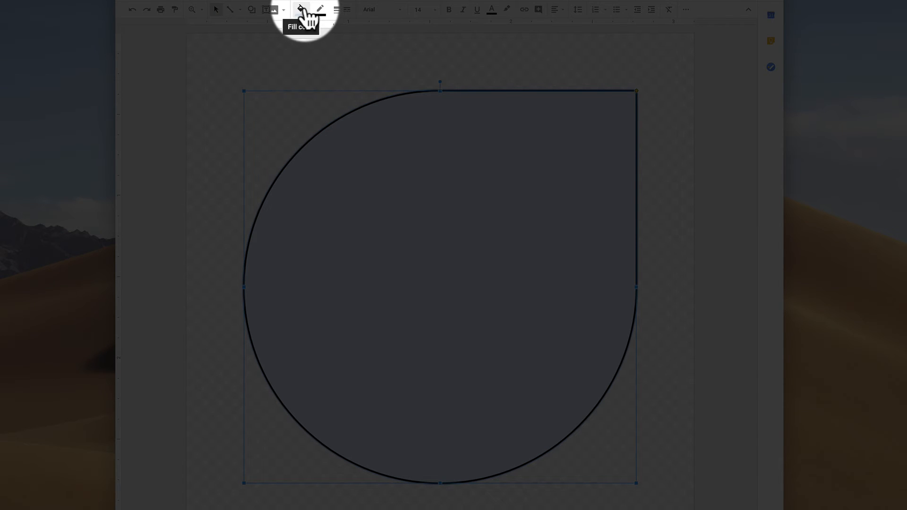
{"action": "left_click", "coordinate": [304, 10]}
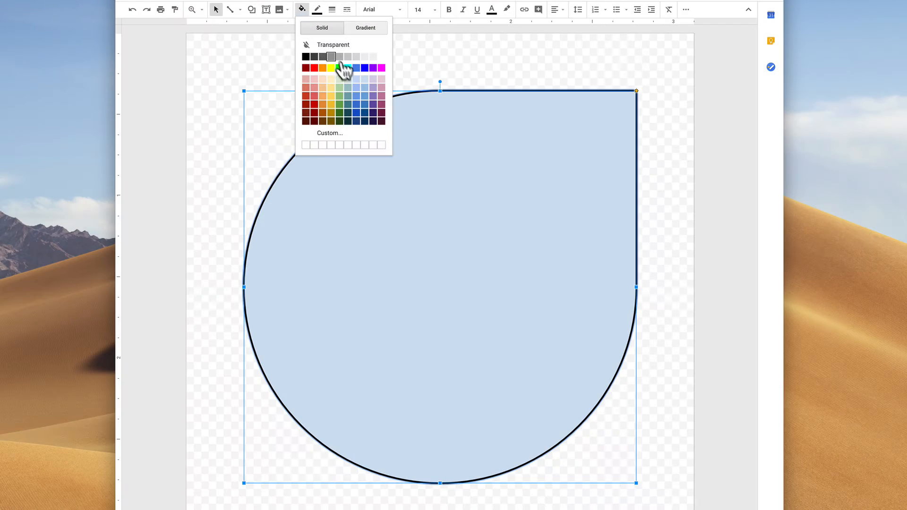
{"action": "left_click", "coordinate": [355, 119]}
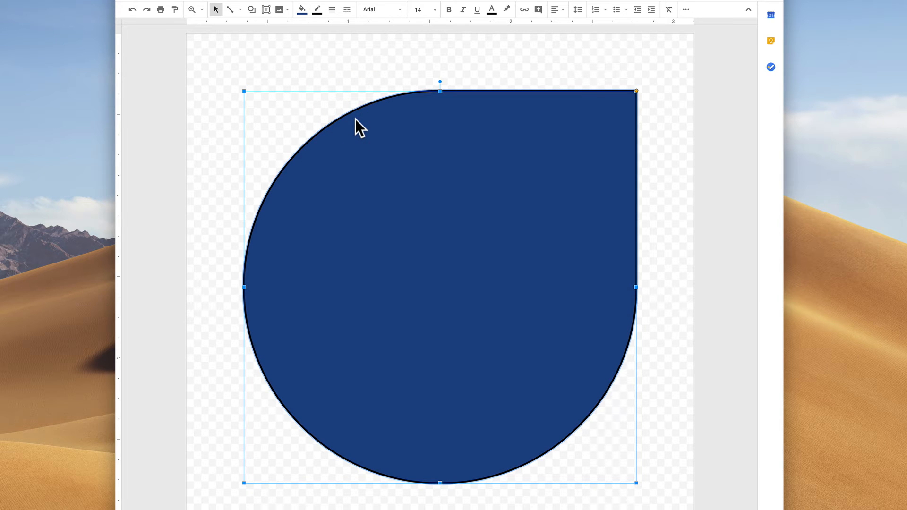
Step: Apply a radial blue gradient fill to the teardrop, bright in the centre and dark at the edges, and deselect it
{"action": "left_click", "coordinate": [302, 10]}
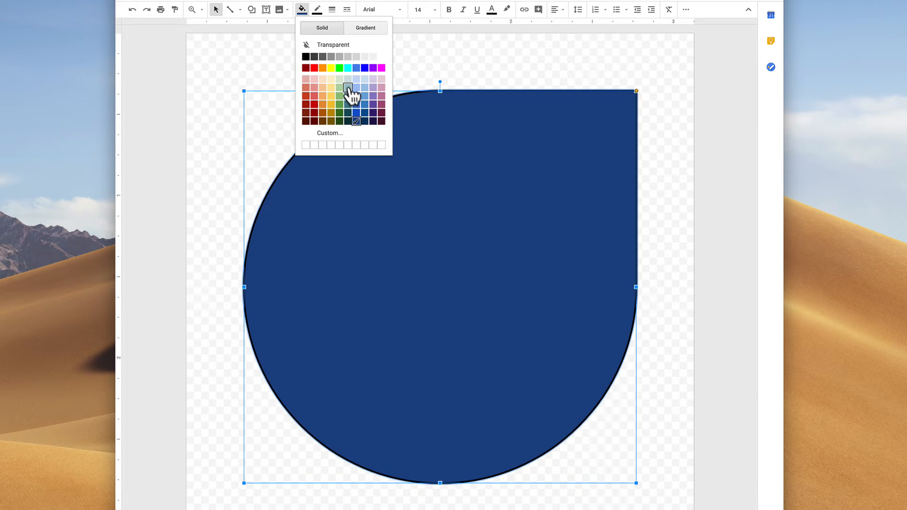
{"action": "left_click", "coordinate": [358, 29]}
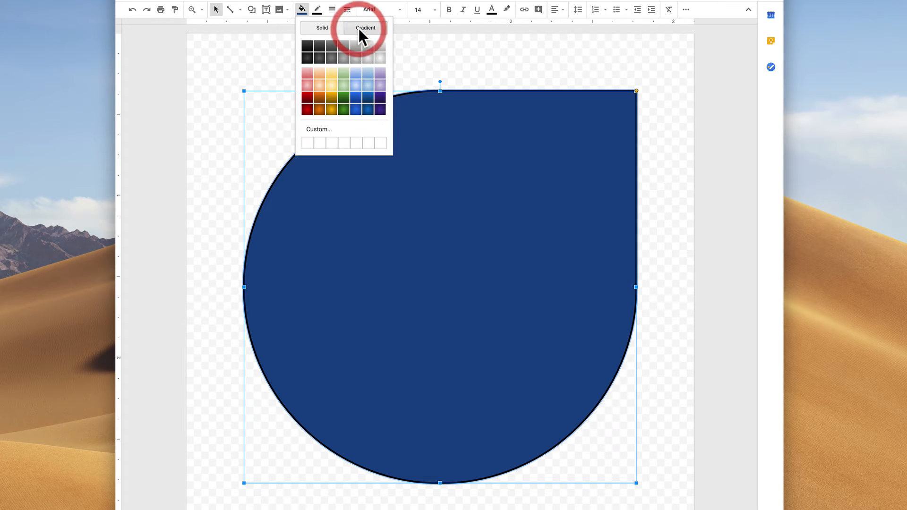
{"action": "left_click", "coordinate": [356, 108]}
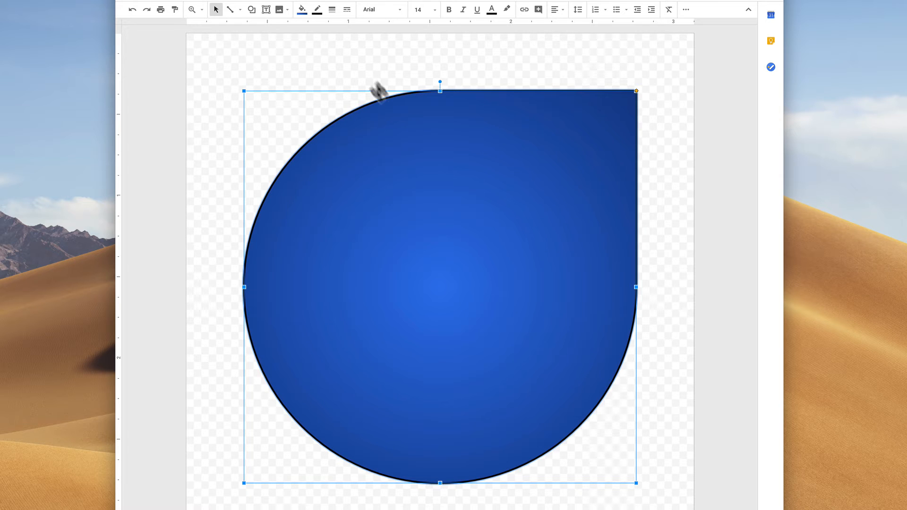
{"action": "left_click", "coordinate": [366, 71]}
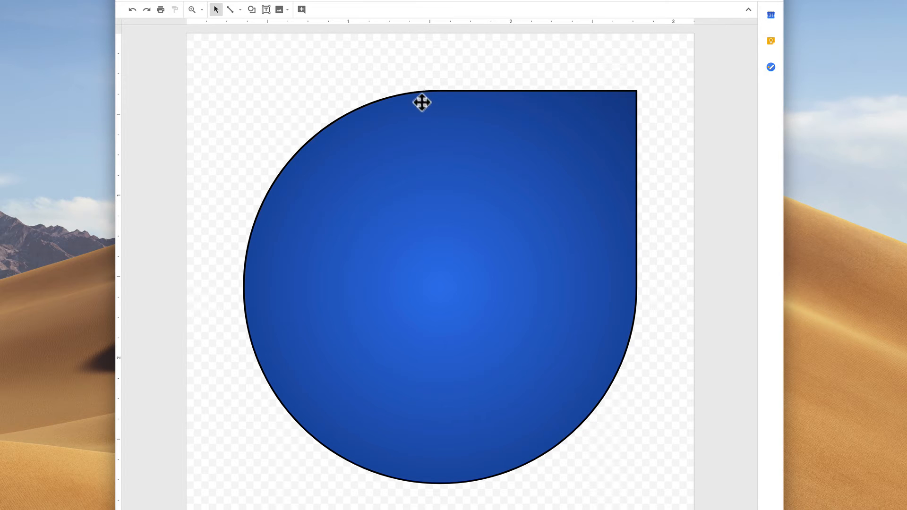
Step: Set the teardrop's border weight to 4px
{"action": "left_click", "coordinate": [447, 158]}
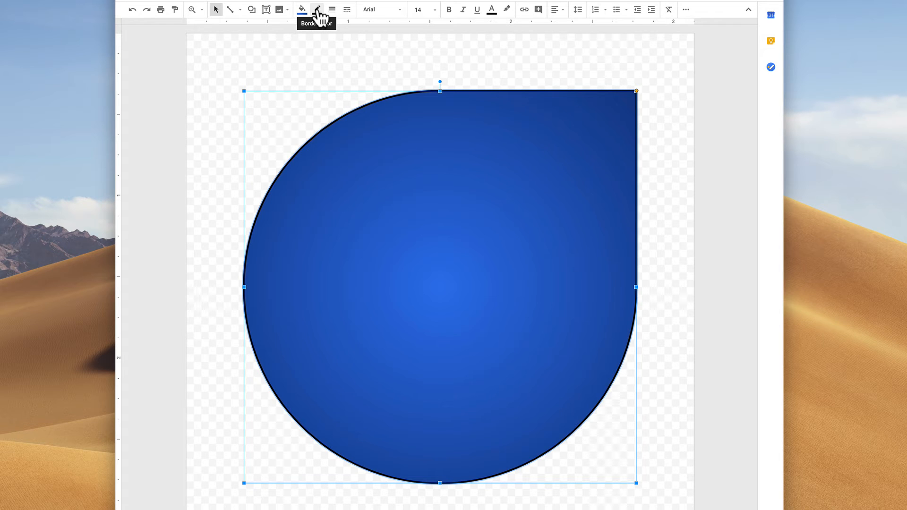
{"action": "left_click", "coordinate": [333, 11]}
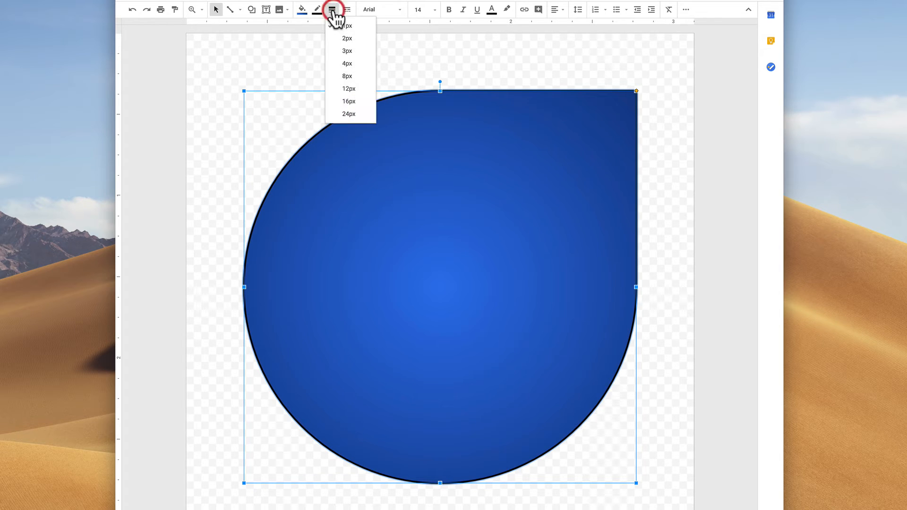
{"action": "left_click", "coordinate": [350, 63]}
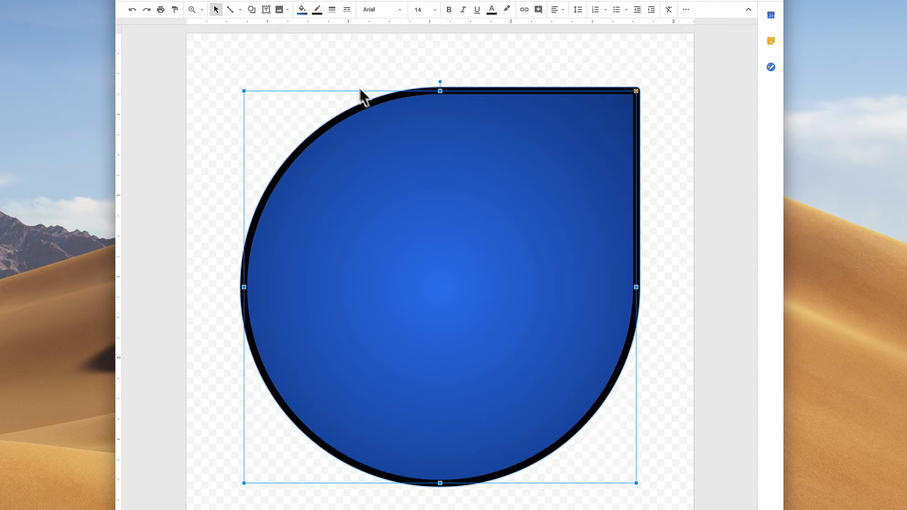
Step: Try a light blue border on the teardrop and replace it with a transparent one
{"action": "left_click", "coordinate": [317, 11]}
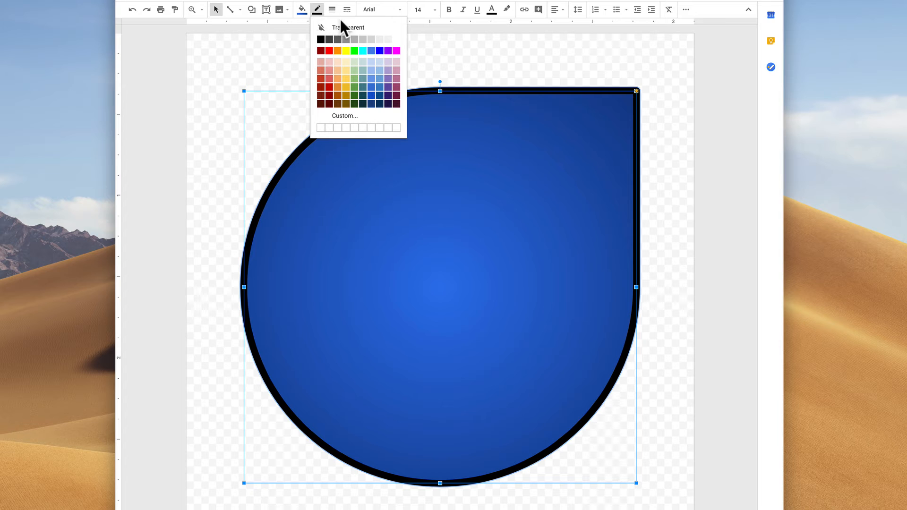
{"action": "left_click", "coordinate": [380, 62]}
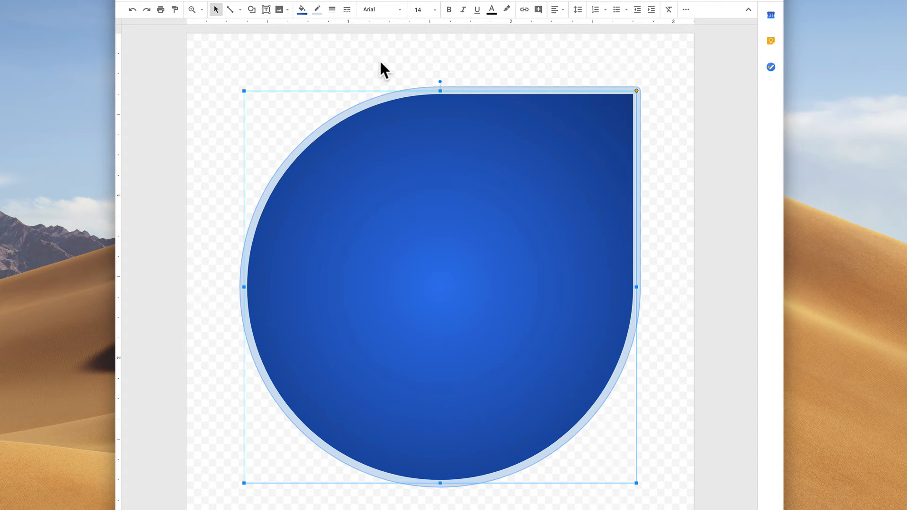
{"action": "left_click", "coordinate": [320, 12]}
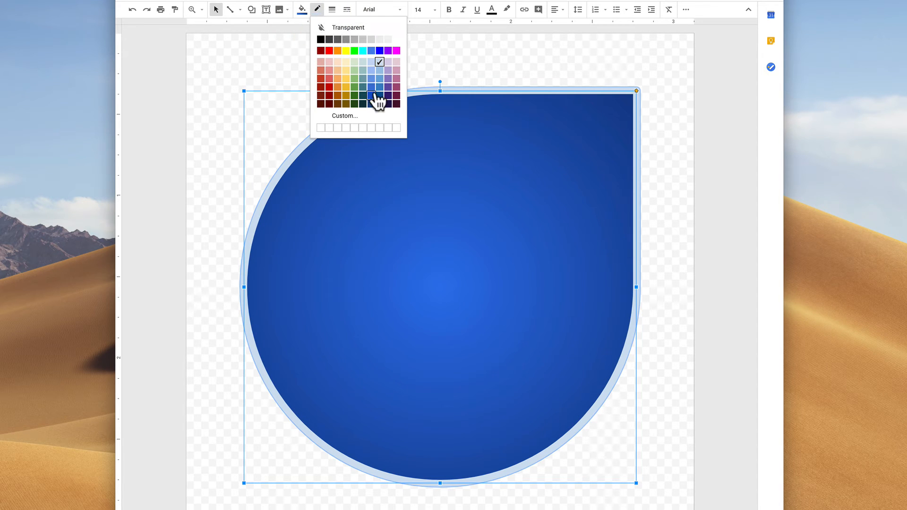
{"action": "left_click", "coordinate": [343, 29]}
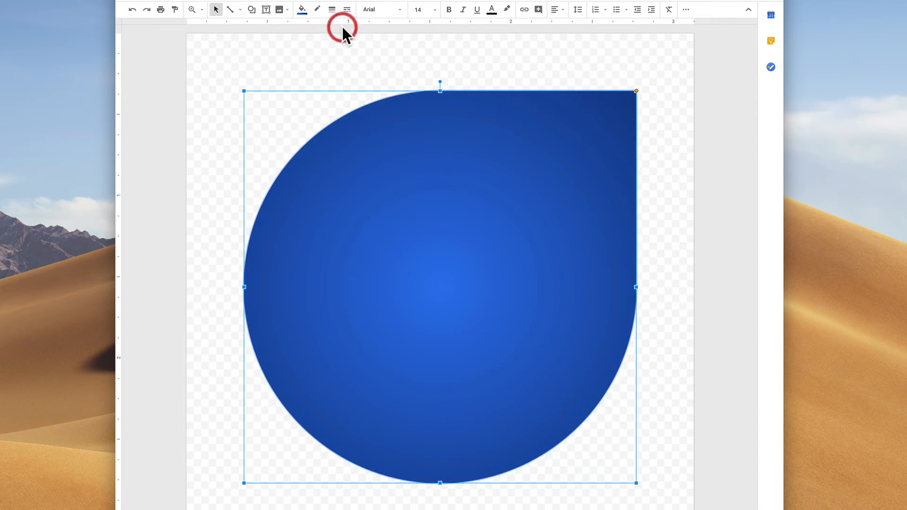
Step: Set the teardrop's border color to medium gray
{"action": "left_click", "coordinate": [317, 9]}
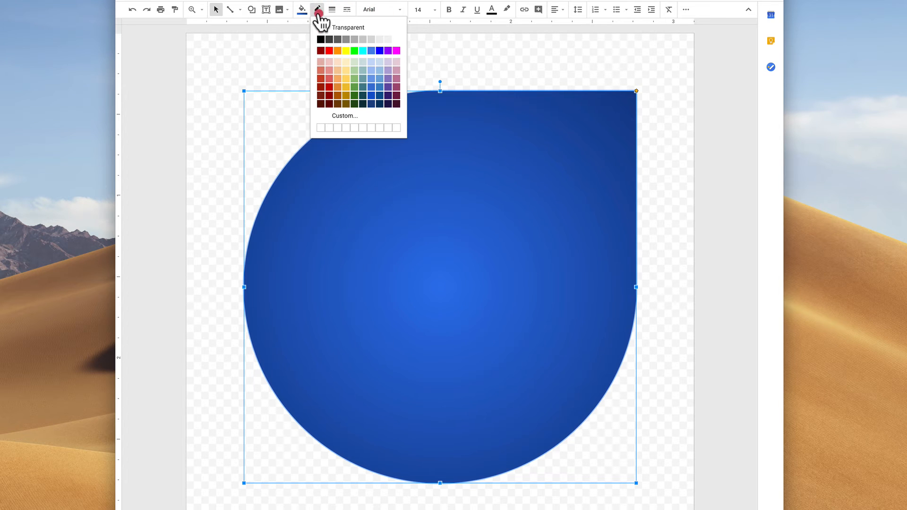
{"action": "left_click", "coordinate": [354, 39]}
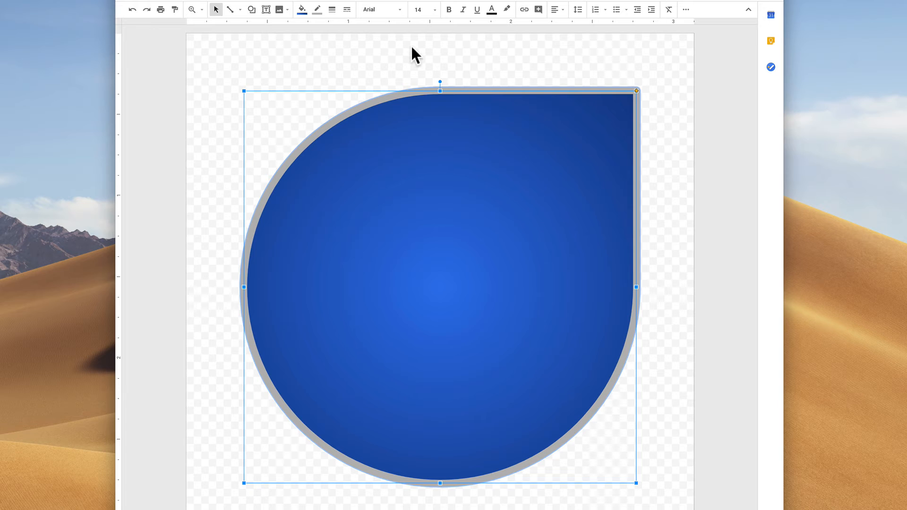
{"action": "left_click", "coordinate": [493, 1]}
Step: Rotate the teardrop about 30 degrees counterclockwise and move it down so its point lies inside the canvas
{"action": "left_click_drag", "start_coordinate": [435, 81], "coordinate": [331, 99]}
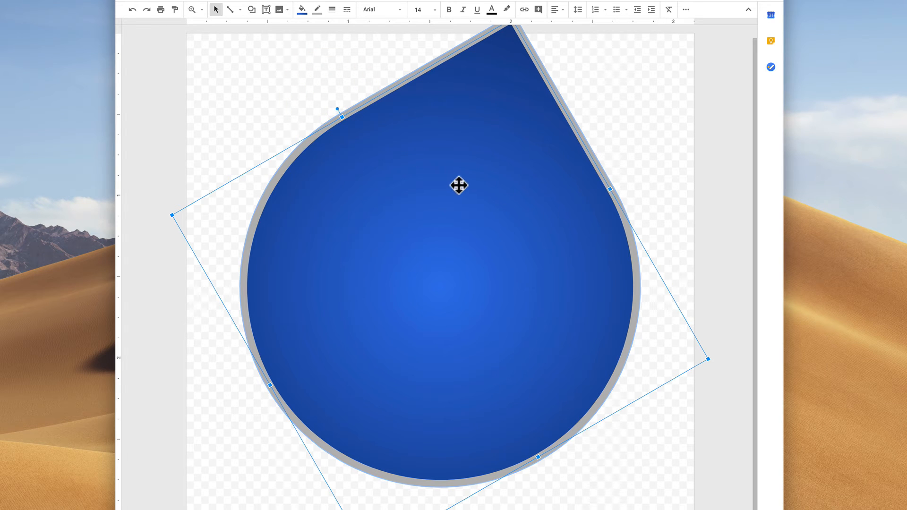
{"action": "mouse_move", "coordinate": [461, 184]}
{"action": "left_mouse_down"}
{"action": "mouse_move", "coordinate": [454, 205]}
{"action": "mouse_move", "coordinate": [462, 179]}
{"action": "left_mouse_up"}
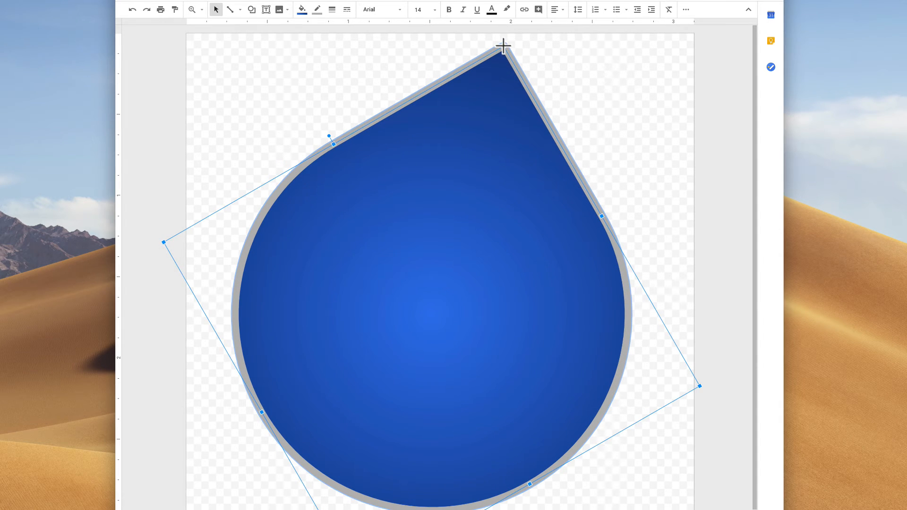
Step: Reshape the teardrop by pulling its point inward past the rounded outline to form a wedge-shaped notch near the centre
{"action": "left_click_drag", "start_coordinate": [501, 47], "coordinate": [503, 117]}
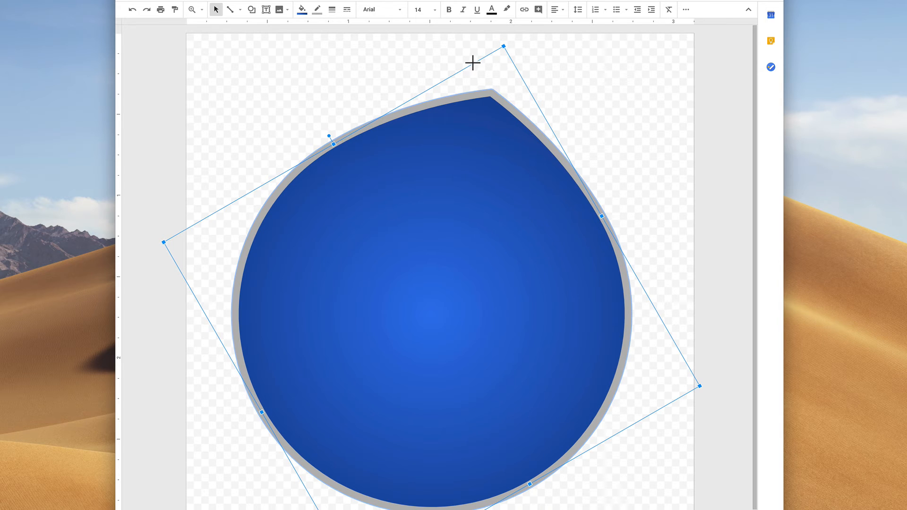
{"action": "left_click_drag", "start_coordinate": [472, 63], "coordinate": [386, 198]}
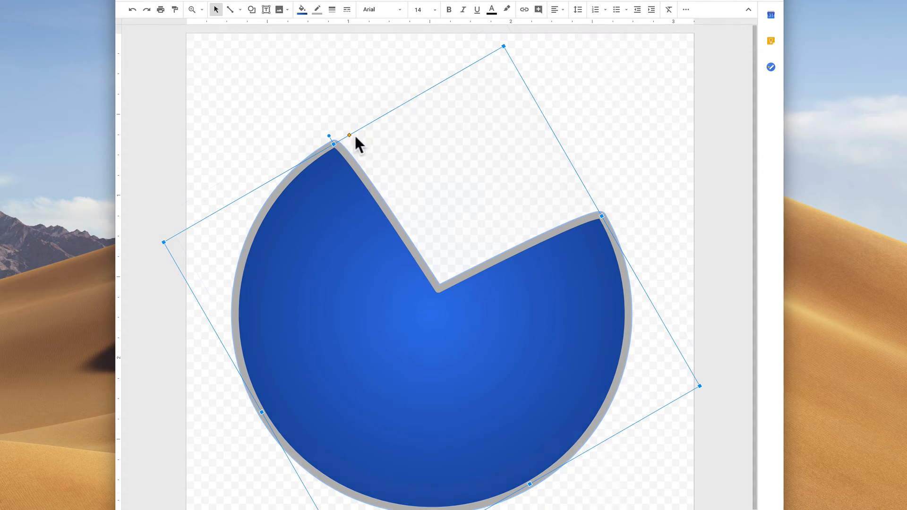
Step: Undo the reshaping of the teardrop's point into a wedge-shaped notch
{"action": "left_click", "coordinate": [133, 9]}
{"action": "left_click", "coordinate": [134, 9]}
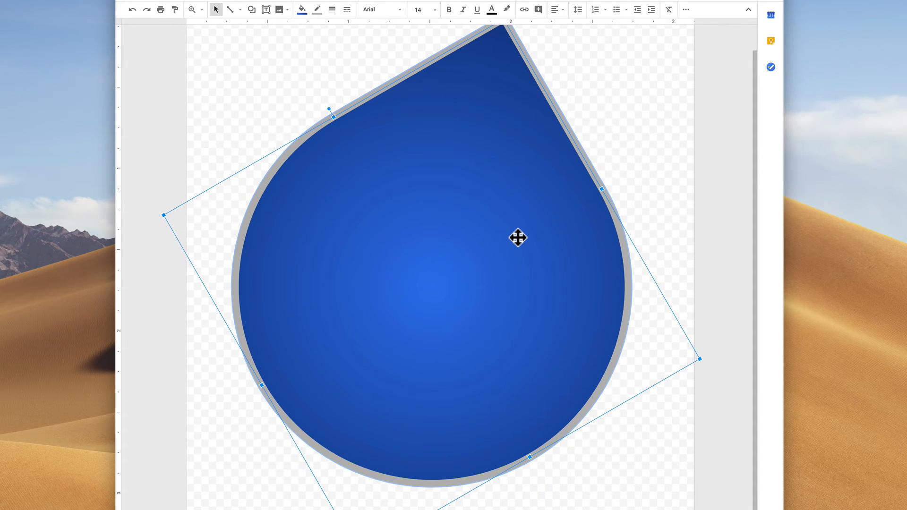
{"action": "left_click_drag", "start_coordinate": [754, 206], "coordinate": [754, 177]}
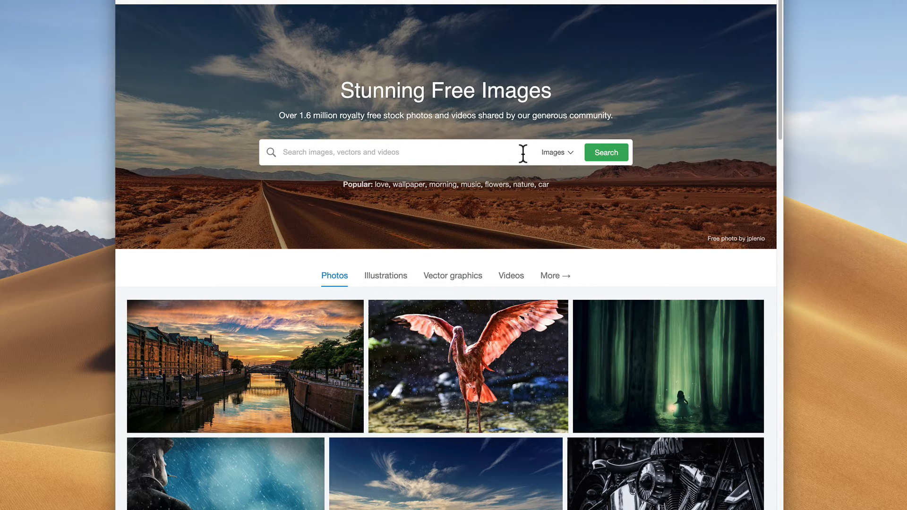
Step: Switch to the Pixabay site and search its illustrations for "water"
{"action": "left_click", "coordinate": [567, 155]}
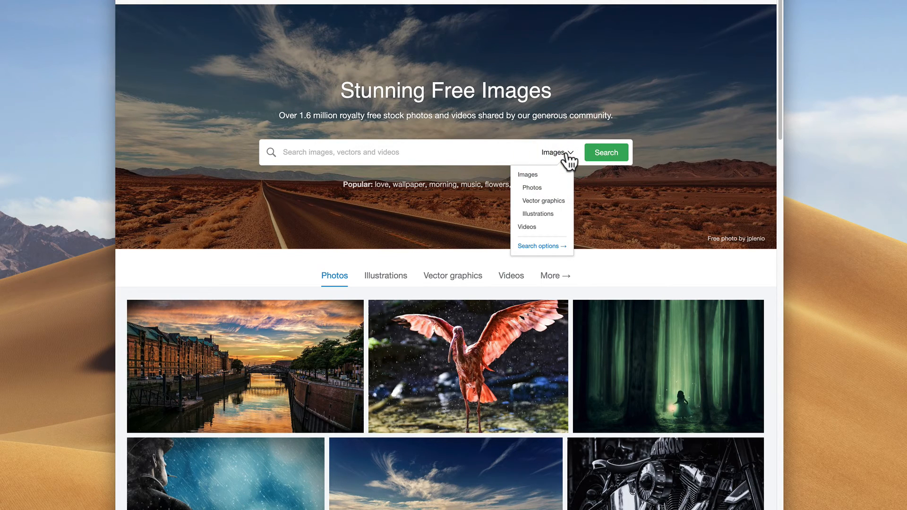
{"action": "left_click", "coordinate": [542, 215]}
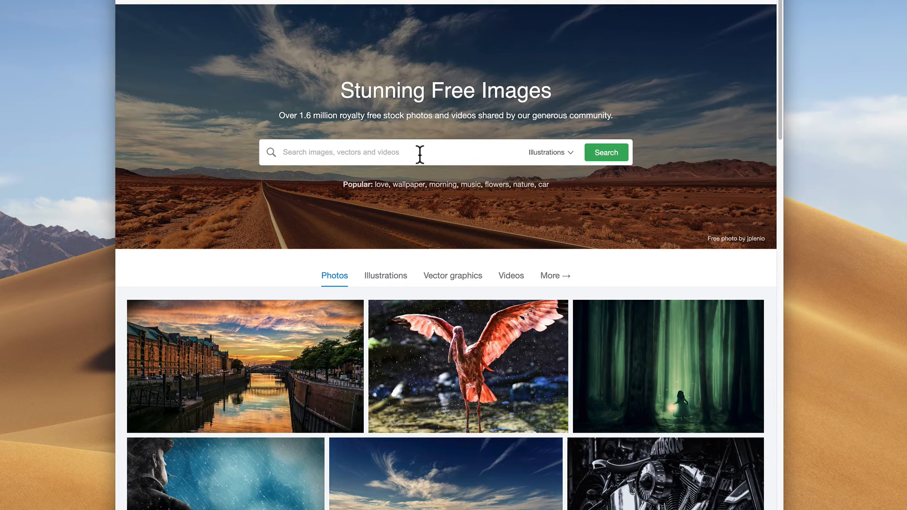
{"action": "left_click", "coordinate": [419, 151]}
{"action": "type", "text": "water"}
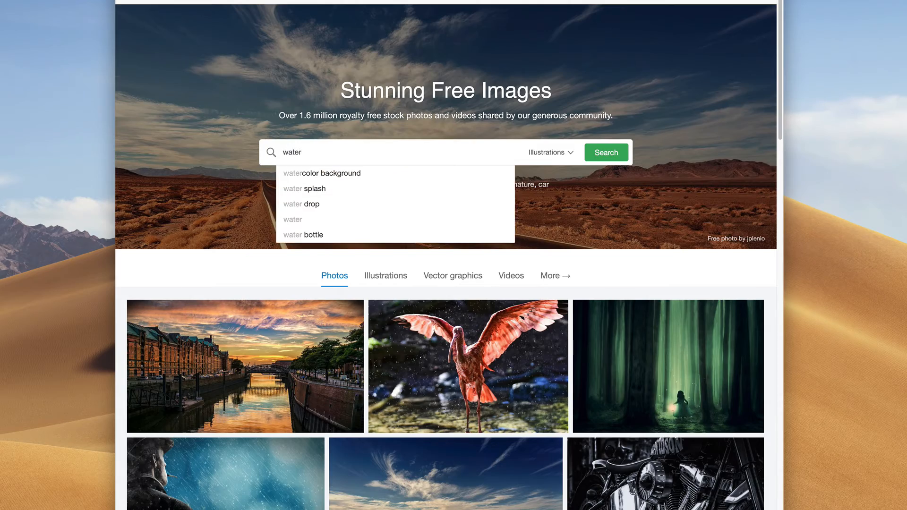
{"action": "key", "text": "Return"}
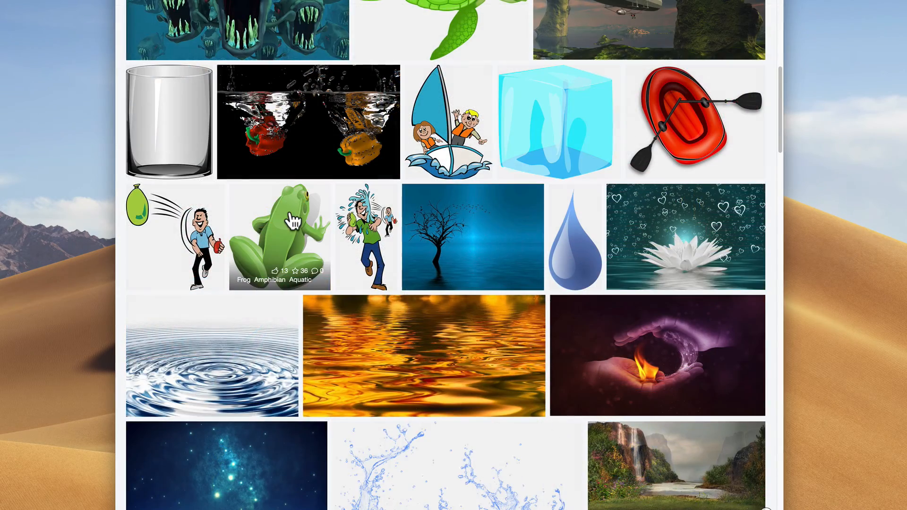
Step: Open the green frog illustration and download it as a 1214×1280 PNG
{"action": "left_click", "coordinate": [292, 220]}
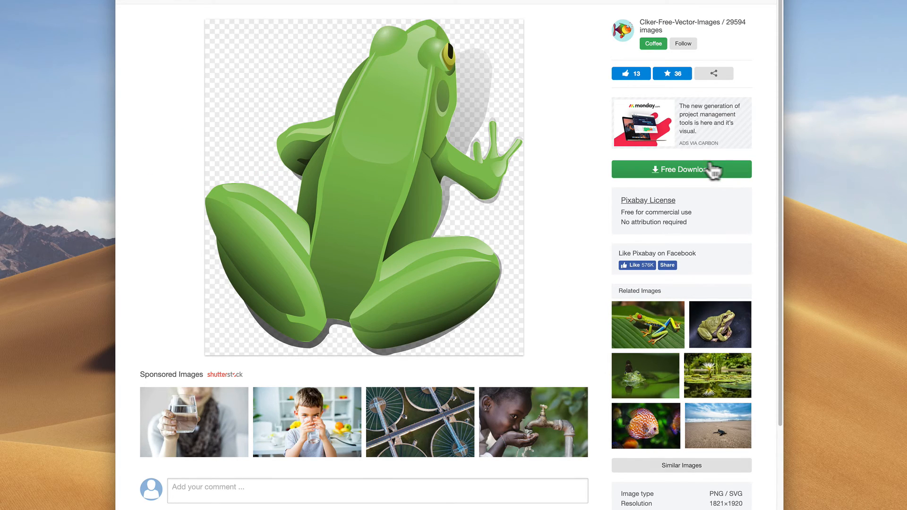
{"action": "left_click", "coordinate": [689, 169]}
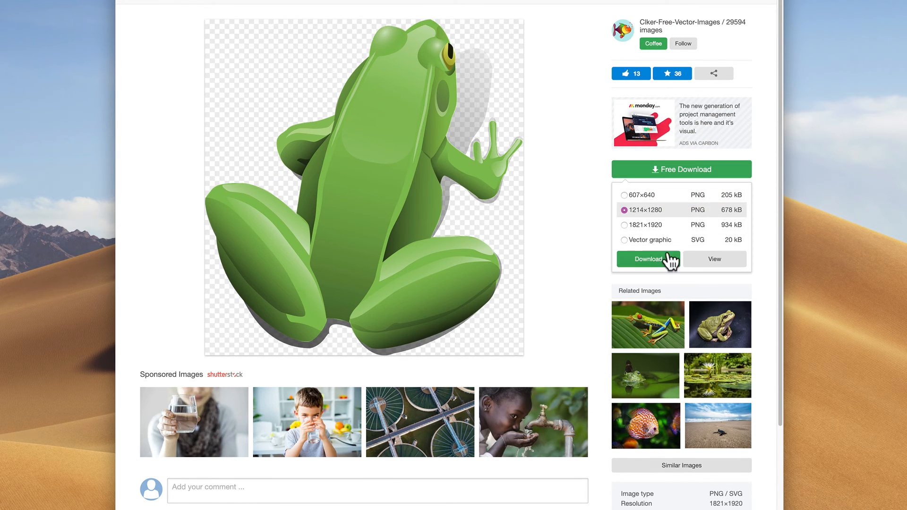
{"action": "left_click", "coordinate": [660, 265]}
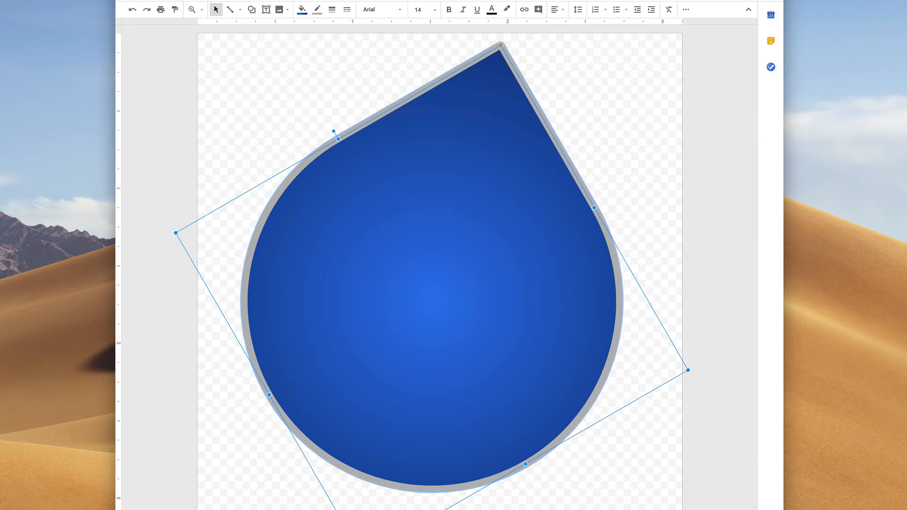
Step: Switch to the badge drawing, place the frog image over the teardrop, and make the image's border transparent
{"action": "left_click_drag", "start_coordinate": [770, 67], "coordinate": [438, 218]}
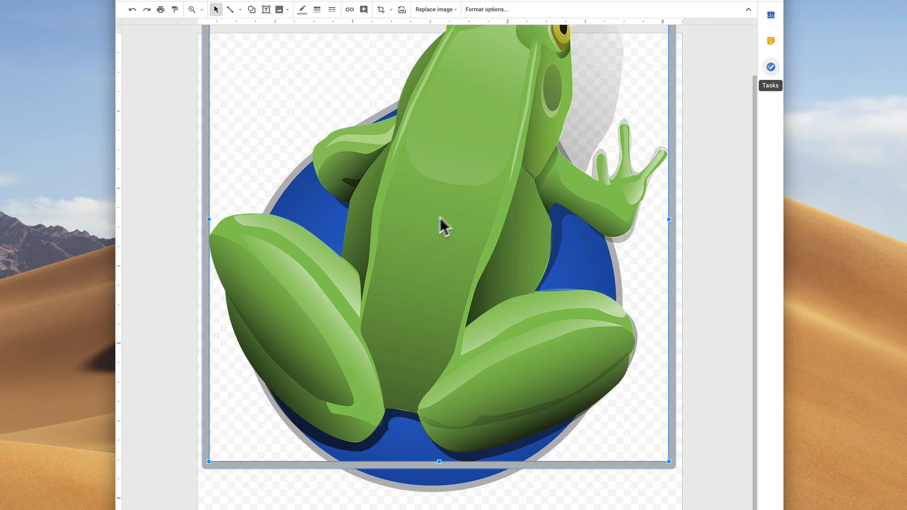
{"action": "left_click_drag", "start_coordinate": [475, 190], "coordinate": [465, 263]}
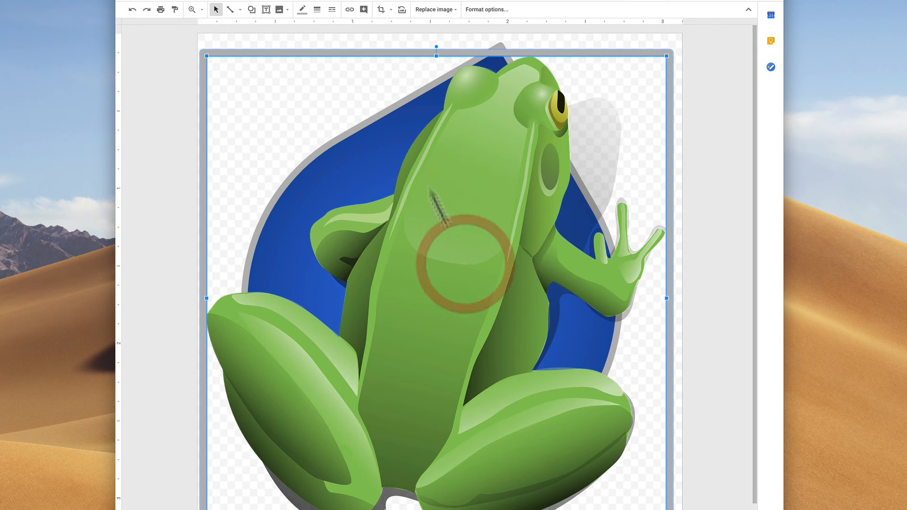
{"action": "left_click", "coordinate": [302, 10]}
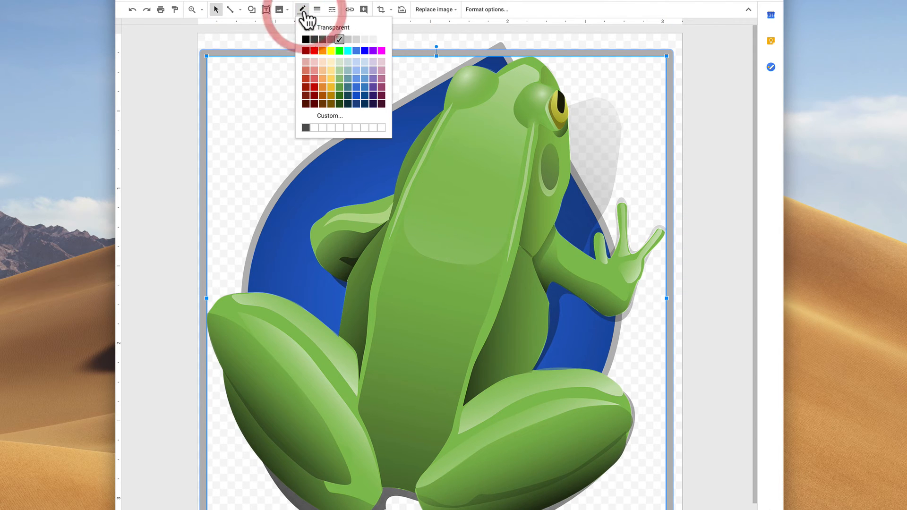
{"action": "left_click", "coordinate": [333, 28]}
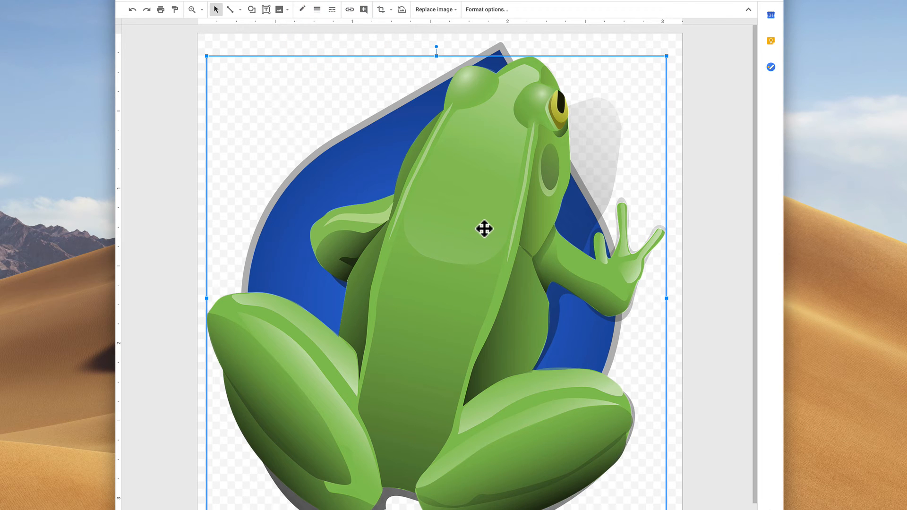
Step: Shrink the frog image proportionally to fit the teardrop and center it within the blue shape
{"action": "left_click_drag", "start_coordinate": [500, 228], "coordinate": [488, 214]}
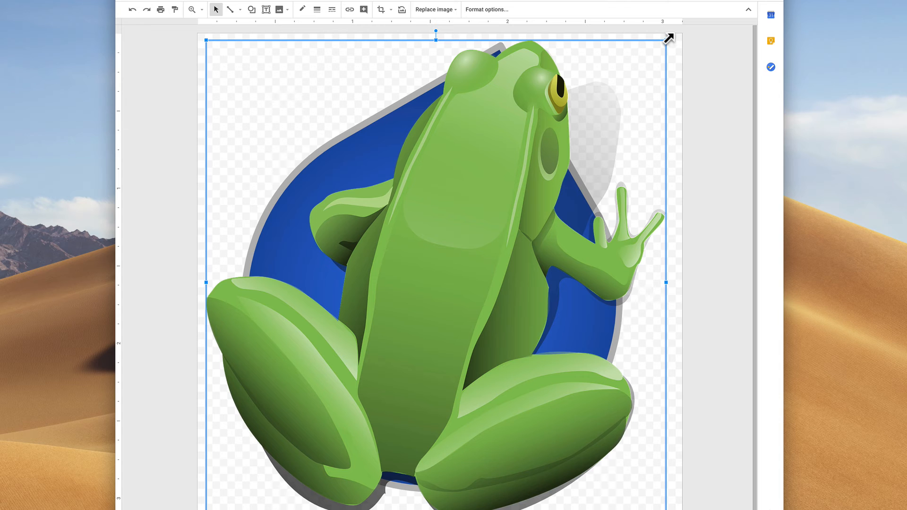
{"action": "left_click_drag", "start_coordinate": [669, 38], "coordinate": [437, 173]}
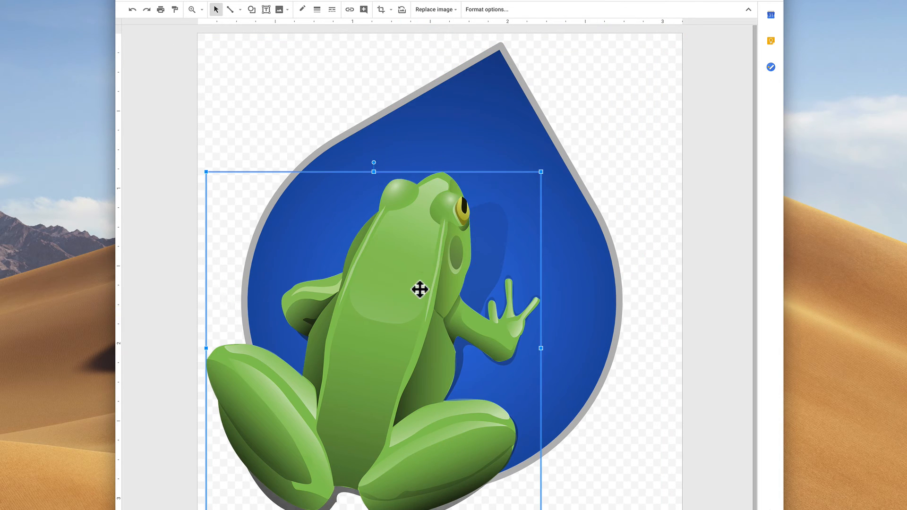
{"action": "left_click_drag", "start_coordinate": [419, 289], "coordinate": [455, 239]}
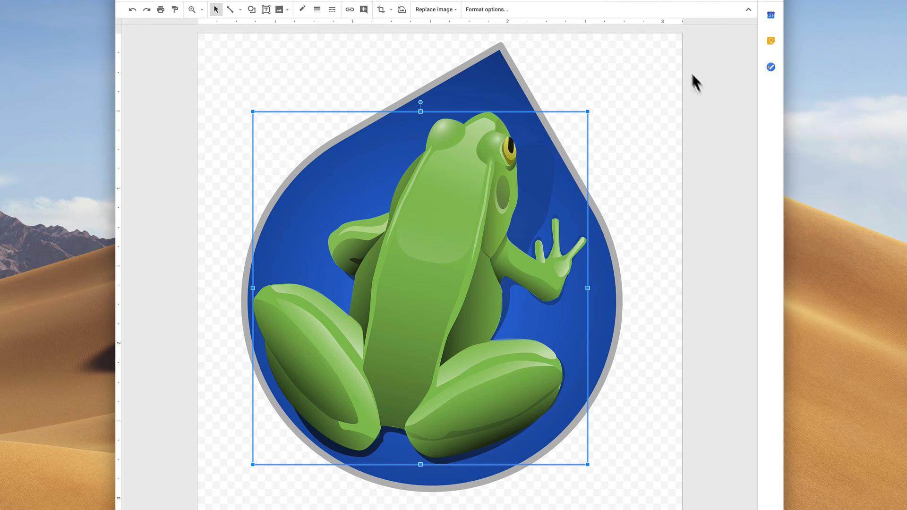
Step: Add a wide text box across the teardrop's tip and enter "Water Warrior" in it
{"action": "left_click", "coordinate": [267, 10]}
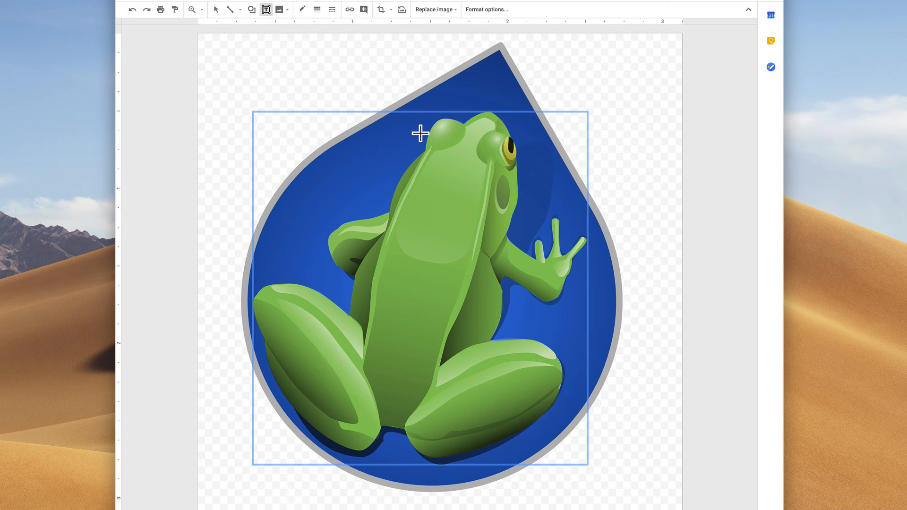
{"action": "left_click_drag", "start_coordinate": [277, 50], "coordinate": [653, 157]}
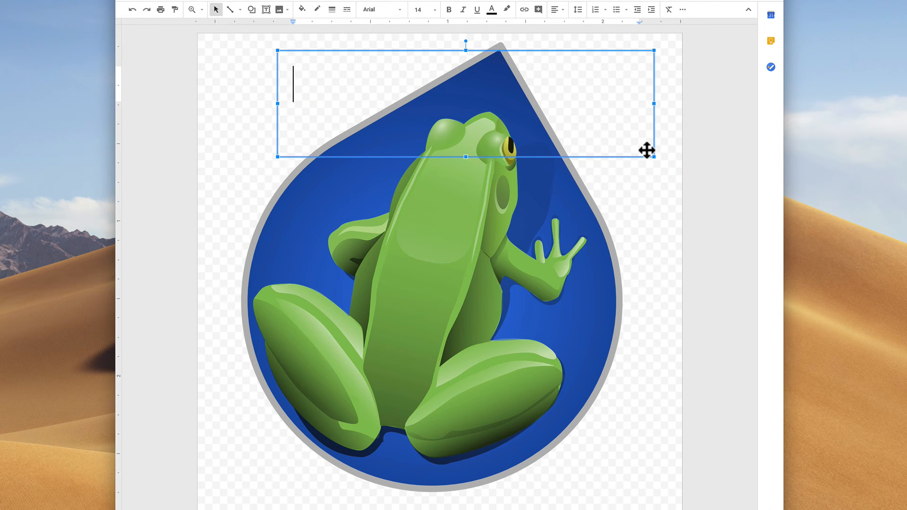
{"action": "type", "text": "W"}
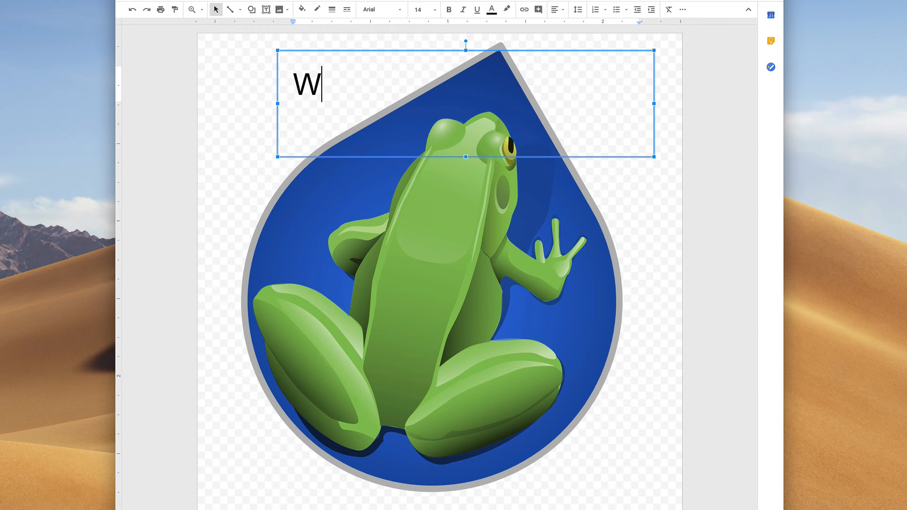
{"action": "type", "text": "ater War"}
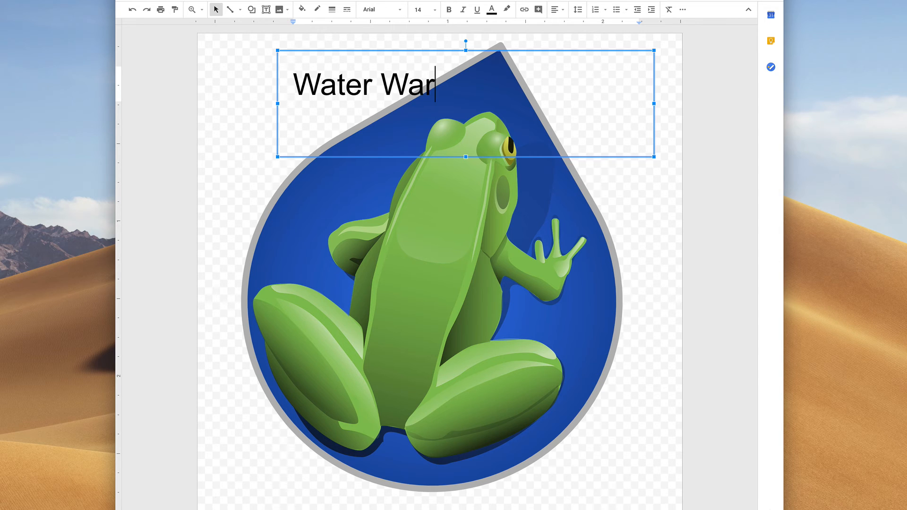
{"action": "type", "text": "rior"}
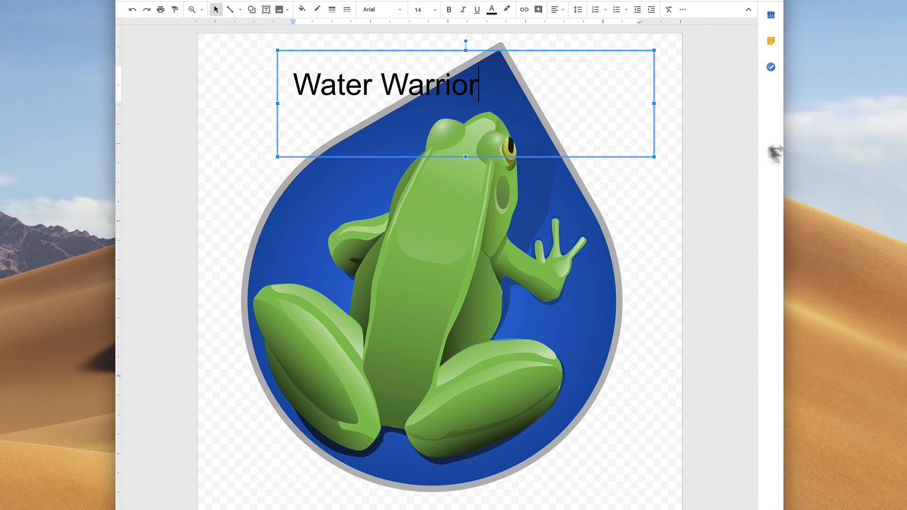
Step: Narrow and shorten the Water Warrior text box, and move it down over the frog's upper back
{"action": "left_click_drag", "start_coordinate": [655, 103], "coordinate": [516, 104]}
{"action": "left_click_drag", "start_coordinate": [398, 160], "coordinate": [397, 144]}
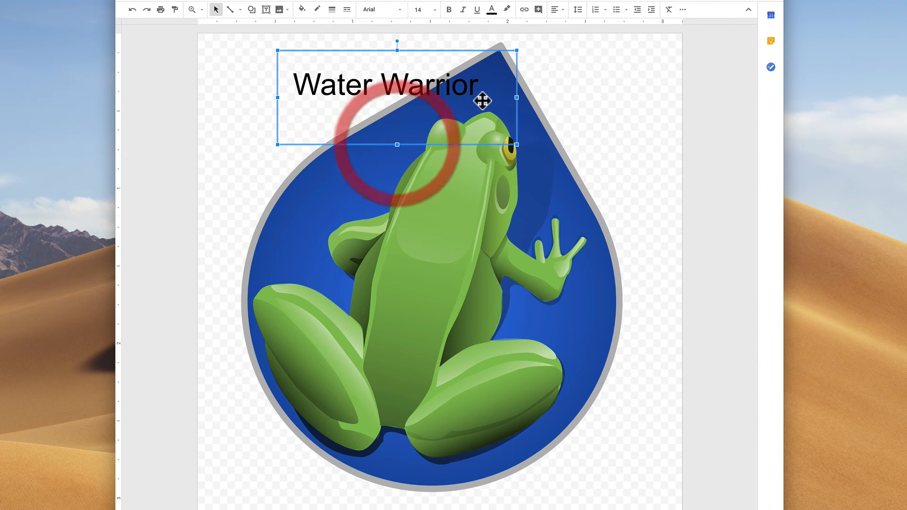
{"action": "mouse_move", "coordinate": [449, 50]}
{"action": "left_mouse_down"}
{"action": "mouse_move", "coordinate": [470, 178]}
{"action": "mouse_move", "coordinate": [479, 176]}
{"action": "left_mouse_up"}
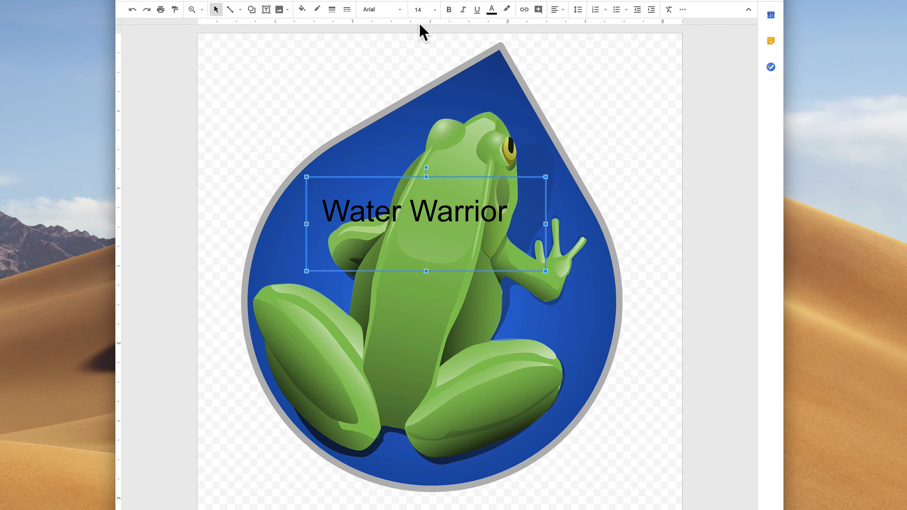
{"action": "left_click", "coordinate": [399, 10]}
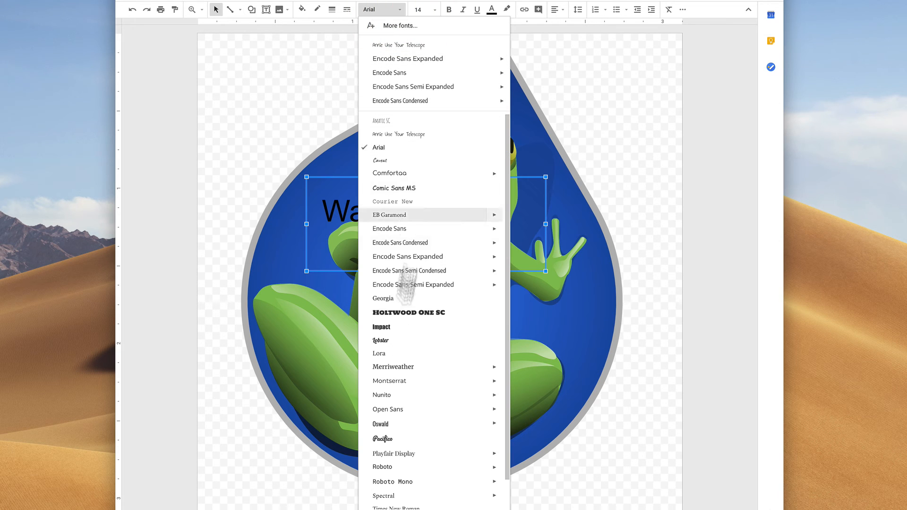
{"action": "left_click", "coordinate": [392, 26]}
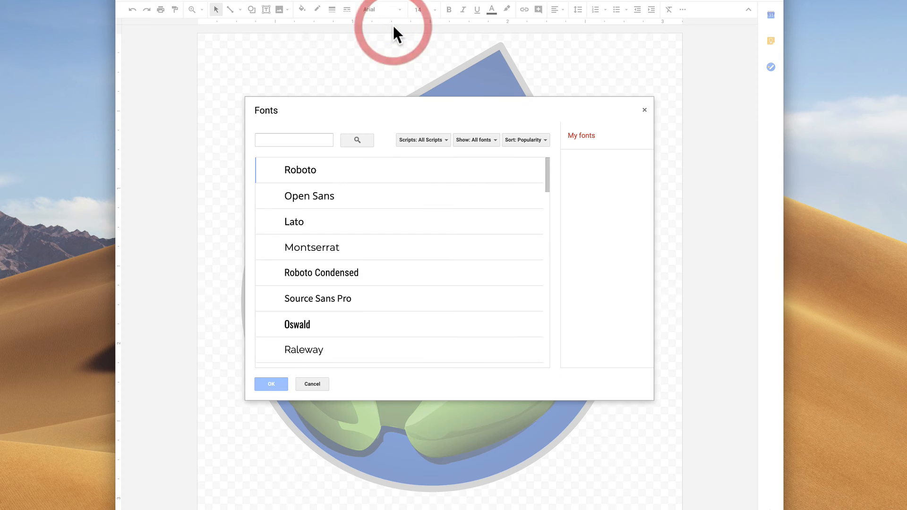
{"action": "left_click", "coordinate": [478, 140]}
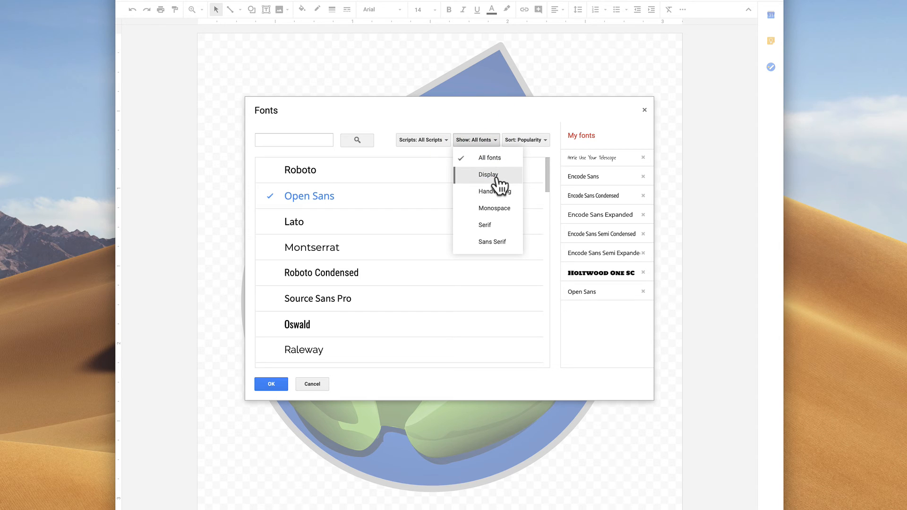
{"action": "left_click", "coordinate": [502, 113]}
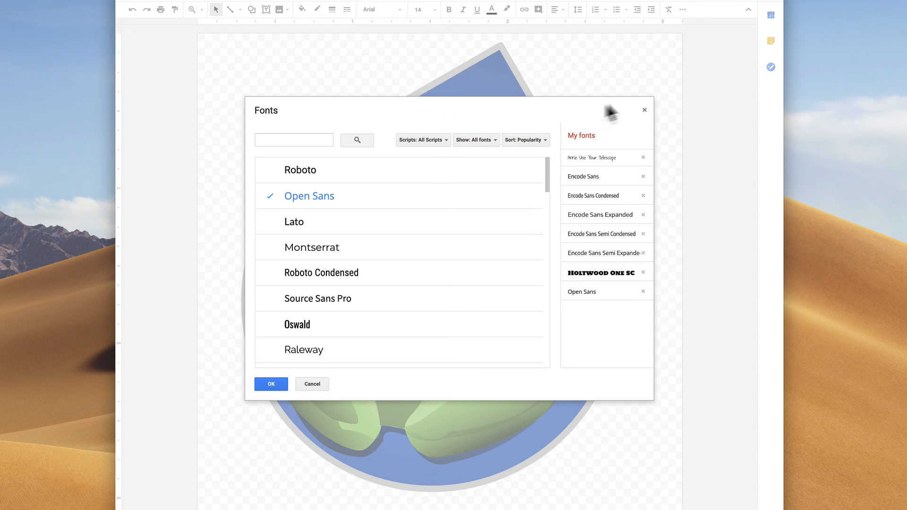
{"action": "left_click", "coordinate": [646, 110]}
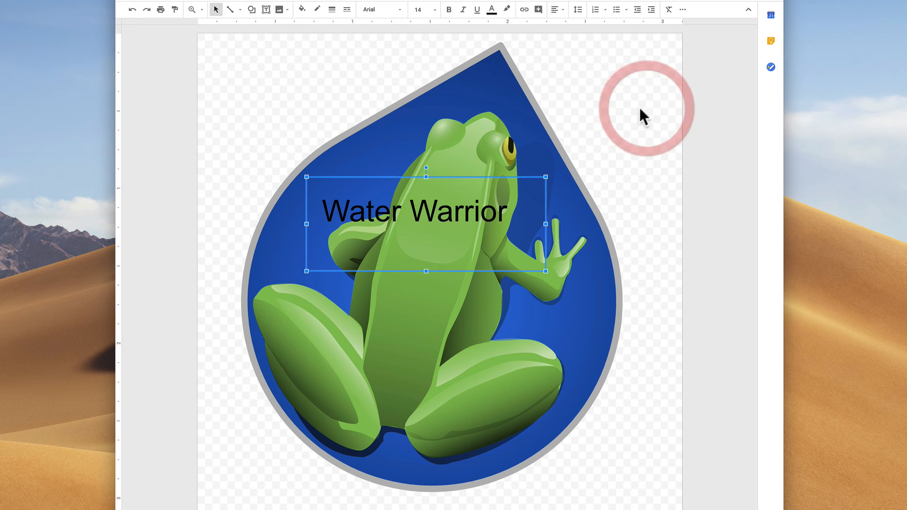
Step: Set the font of the Water Warrior text to Annie Use Your Telescope
{"action": "left_click", "coordinate": [493, 177]}
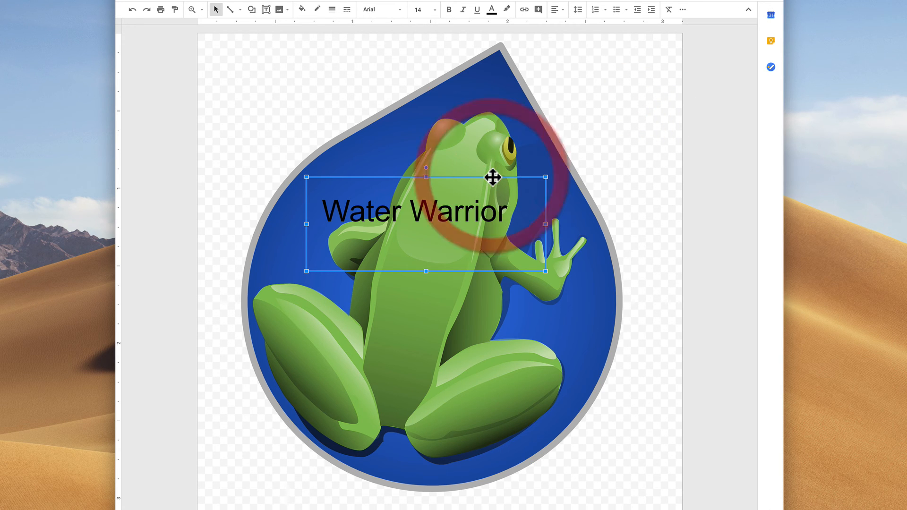
{"action": "left_click", "coordinate": [399, 11]}
{"action": "left_click", "coordinate": [418, 44]}
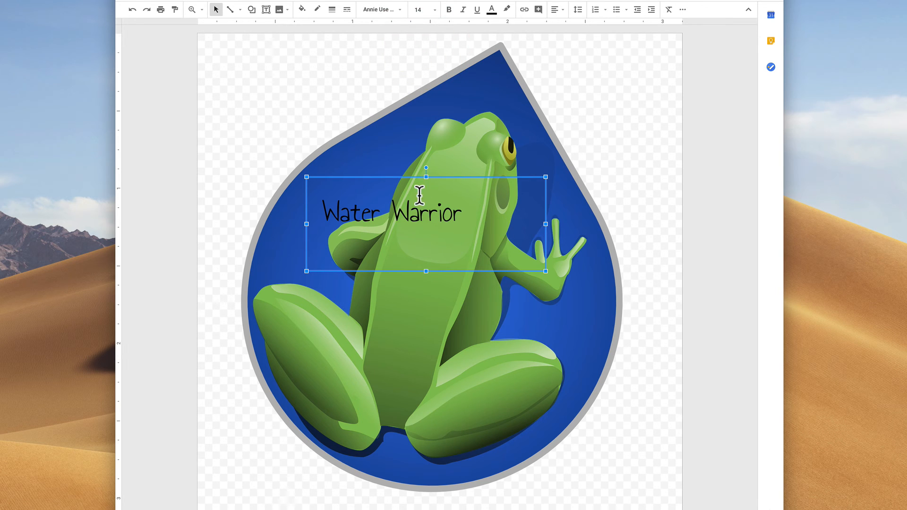
Step: Set the Water Warrior text to size 24 and widen its box so the words fit on one line
{"action": "left_click", "coordinate": [439, 160]}
{"action": "left_click", "coordinate": [429, 10]}
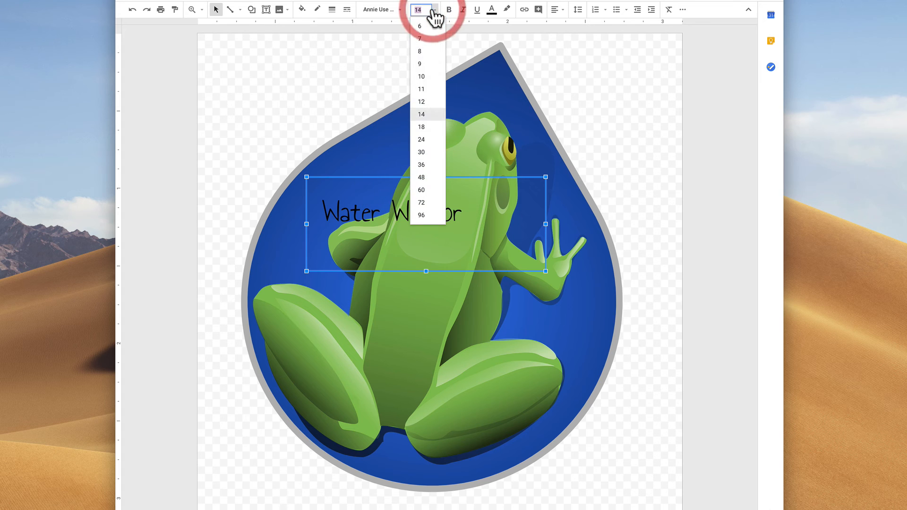
{"action": "left_click", "coordinate": [430, 141]}
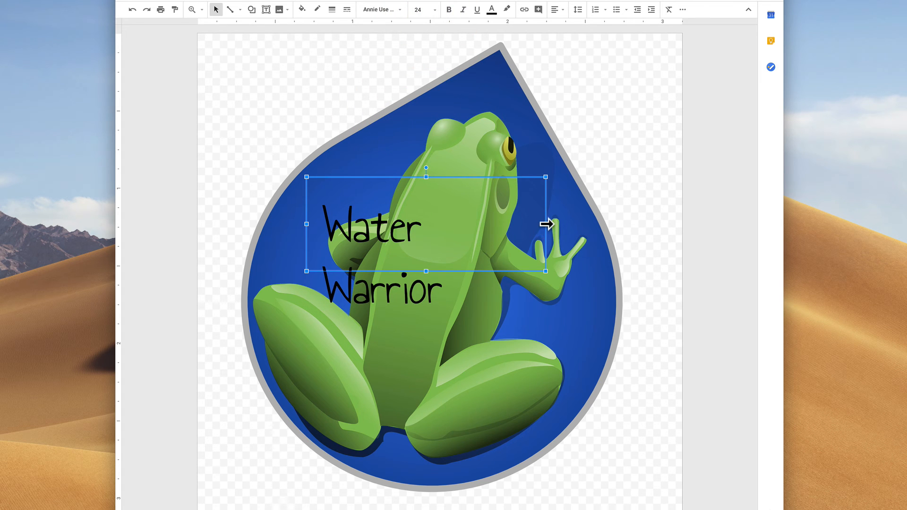
{"action": "left_click_drag", "start_coordinate": [546, 223], "coordinate": [600, 223]}
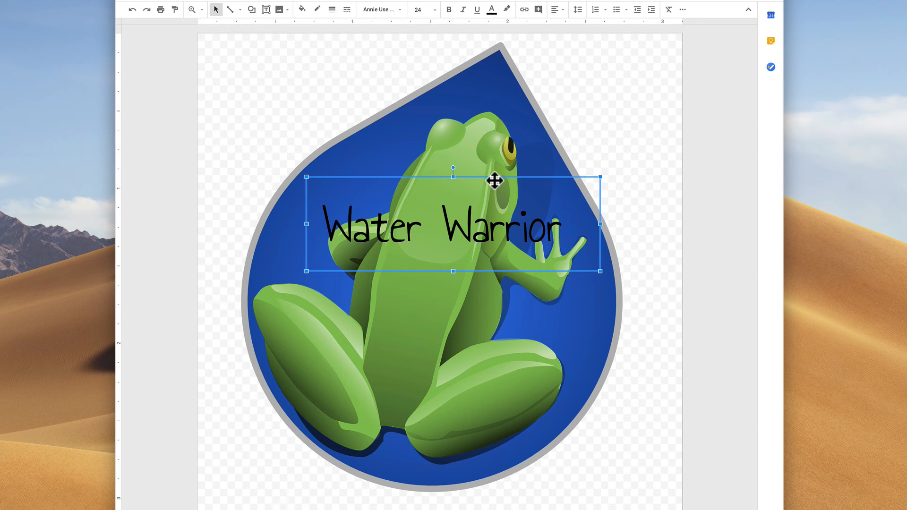
Step: Rotate the Water Warrior text box about 73 degrees counterclockwise and position it along the frog's back
{"action": "left_click_drag", "start_coordinate": [493, 177], "coordinate": [363, 233]}
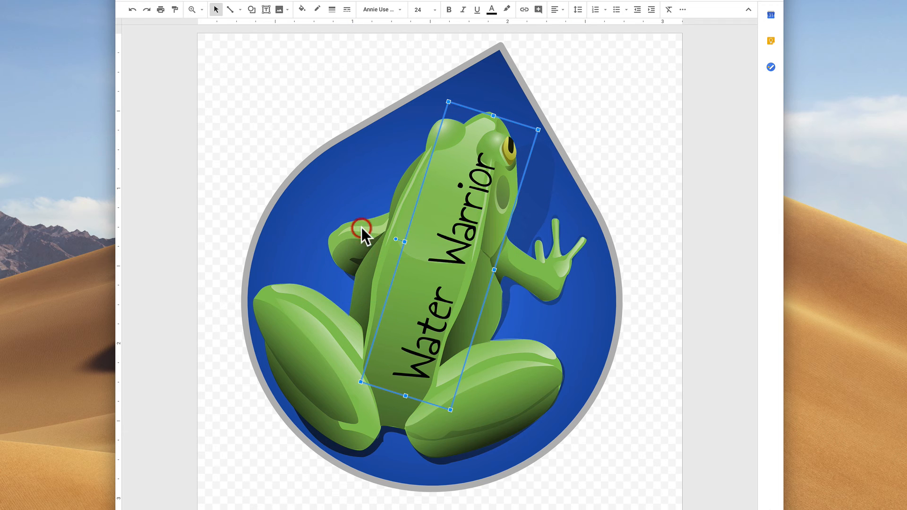
{"action": "left_click", "coordinate": [469, 209]}
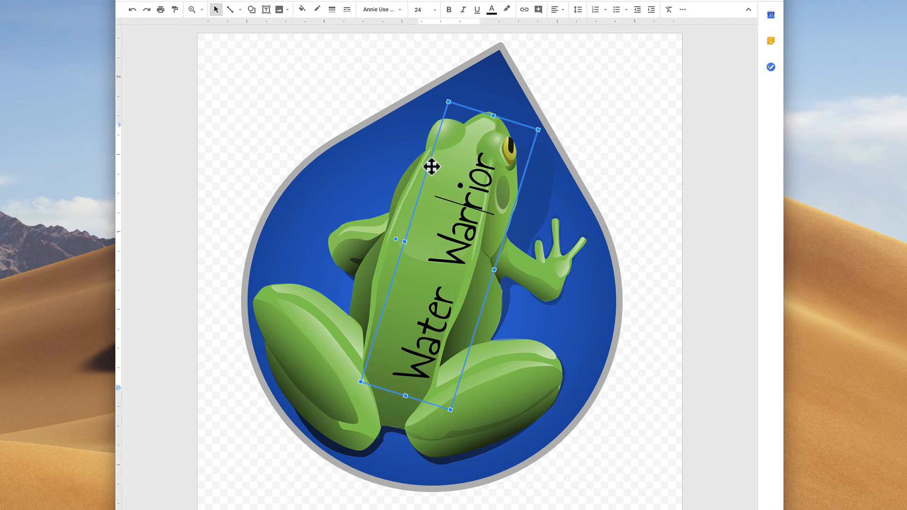
Step: Shift the Water Warrior text slightly left along the frog's back and color it white
{"action": "left_click_drag", "start_coordinate": [431, 166], "coordinate": [421, 166]}
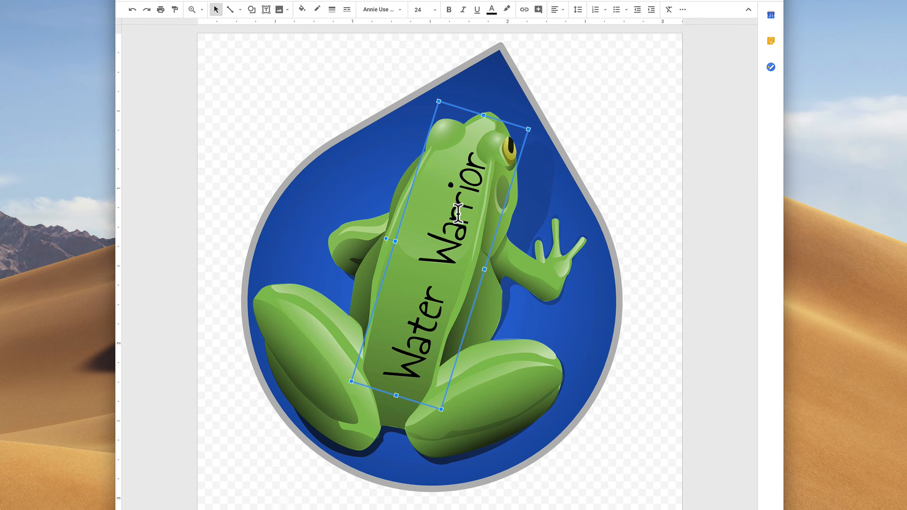
{"action": "left_click", "coordinate": [491, 10]}
{"action": "left_click", "coordinate": [570, 27]}
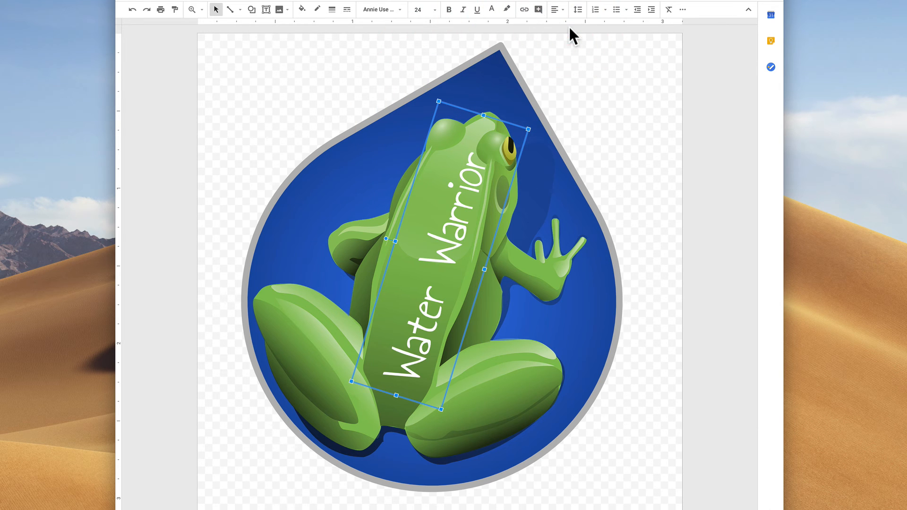
{"action": "left_click", "coordinate": [232, 59]}
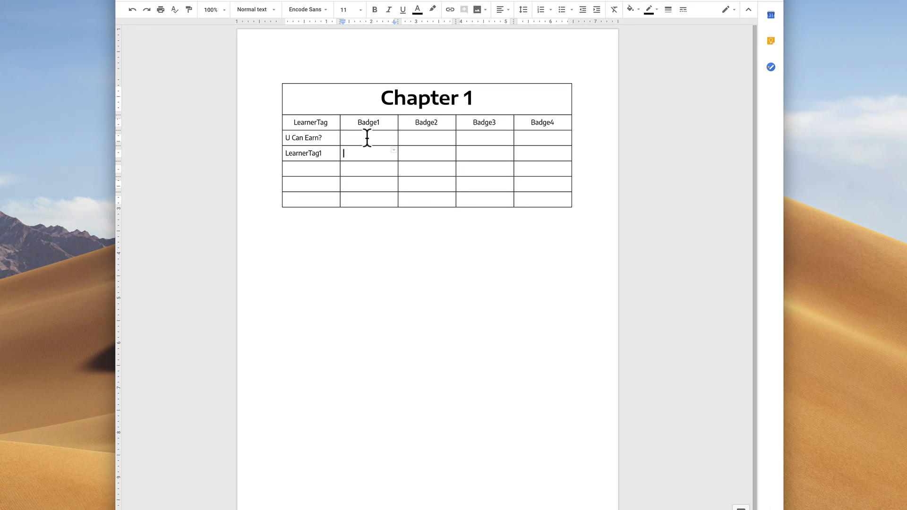
Step: Insert the First Badge drawing from Drive, unlinked, into the Badge1 cell of the U Can Earn? row
{"action": "left_click", "coordinate": [367, 137]}
{"action": "left_click", "coordinate": [223, 5]}
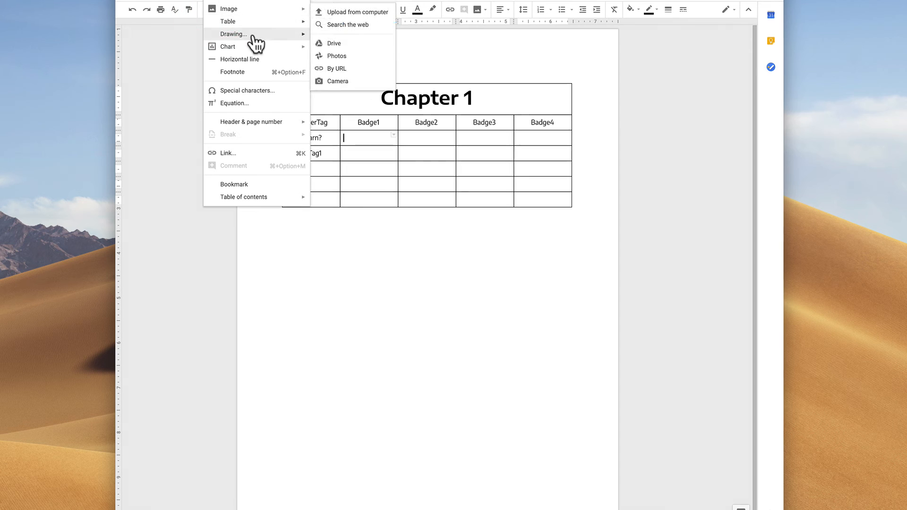
{"action": "mouse_move", "coordinate": [265, 41]}
{"action": "left_click", "coordinate": [326, 49]}
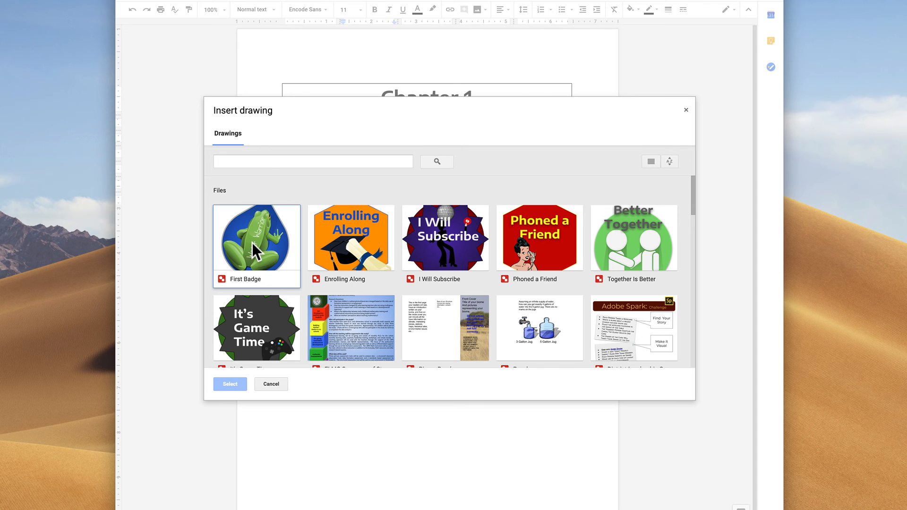
{"action": "left_click", "coordinate": [268, 243]}
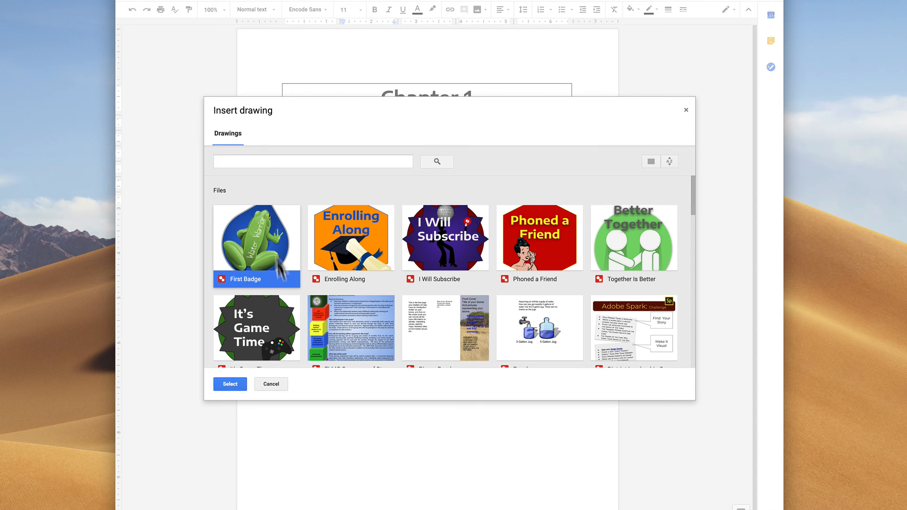
{"action": "left_click", "coordinate": [219, 382]}
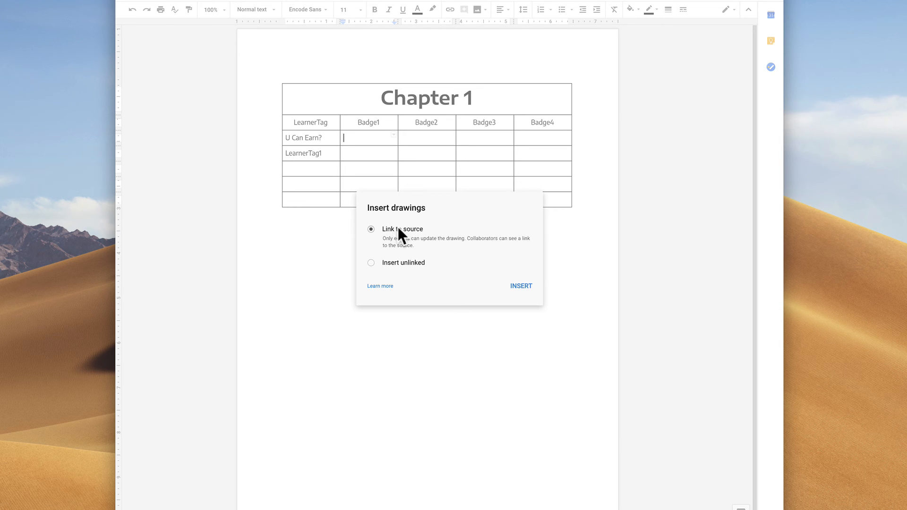
{"action": "left_click", "coordinate": [371, 263]}
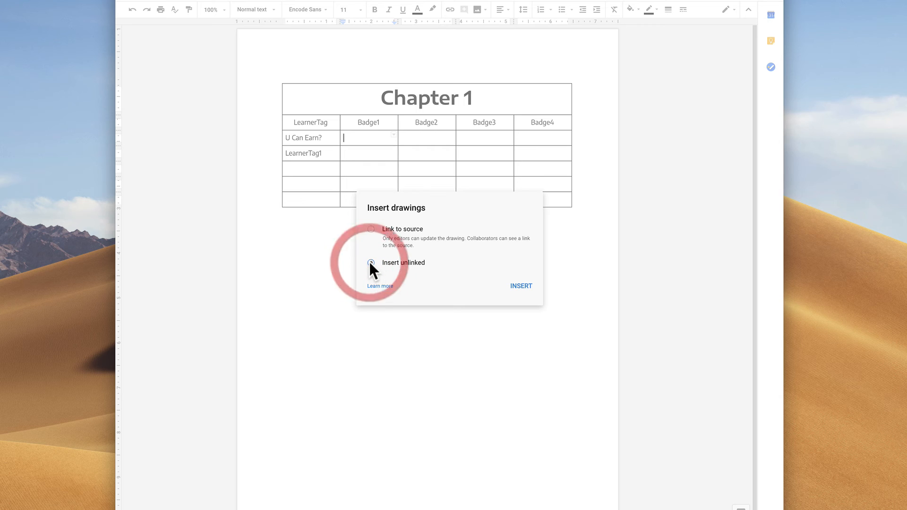
{"action": "left_click", "coordinate": [518, 285]}
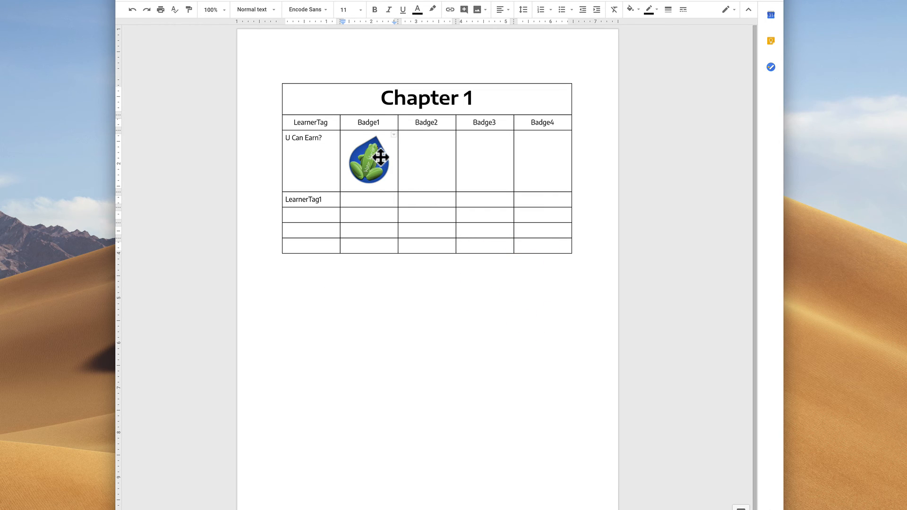
Step: Try copying the full-color frog badge into the four Badge1 cells below it, and undo the paste
{"action": "left_click", "coordinate": [376, 160]}
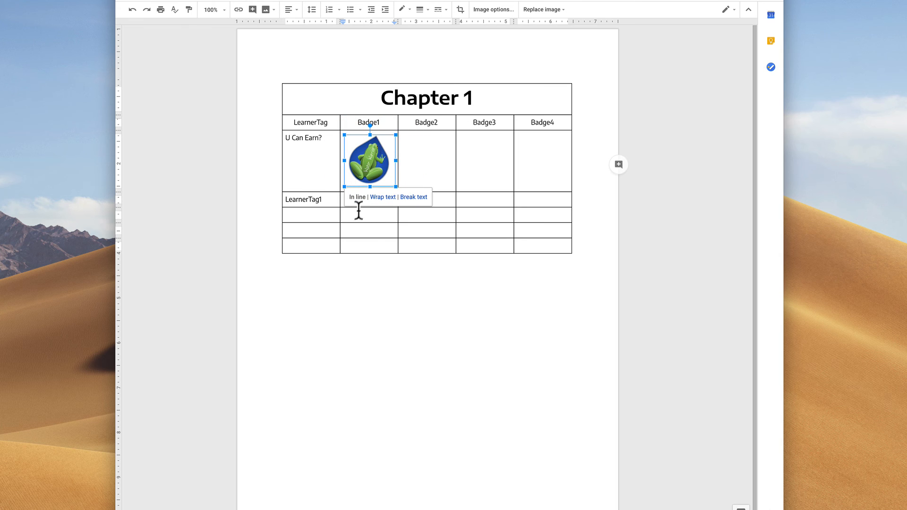
{"action": "left_click", "coordinate": [340, 142]}
{"action": "left_click", "coordinate": [341, 134]}
{"action": "left_click_drag", "start_coordinate": [344, 143], "coordinate": [381, 241]}
{"action": "left_click", "coordinate": [384, 196]}
{"action": "key", "text": "super+v"}
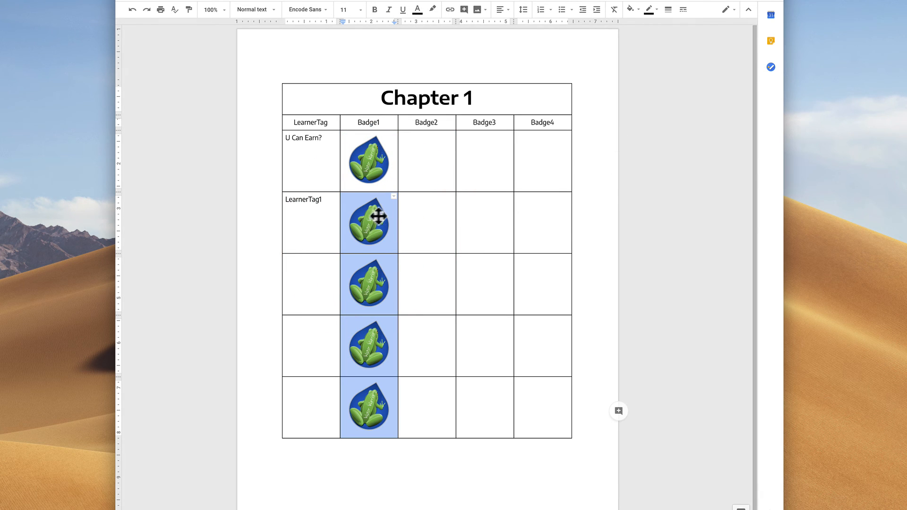
{"action": "key", "text": "super+z"}
Step: Recolor the U Can Earn? frog badge to Grayscale and raise its transparency to about three quarters
{"action": "left_click", "coordinate": [371, 162]}
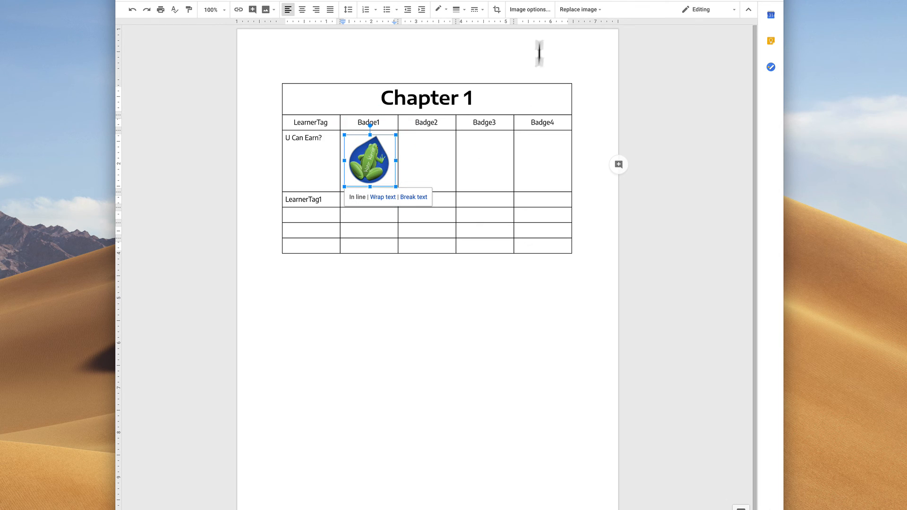
{"action": "left_click", "coordinate": [526, 10]}
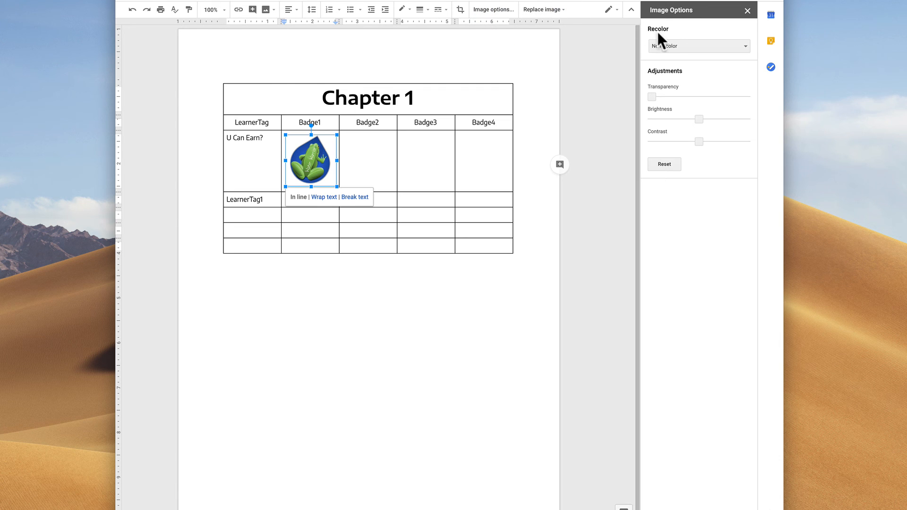
{"action": "left_click", "coordinate": [668, 46]}
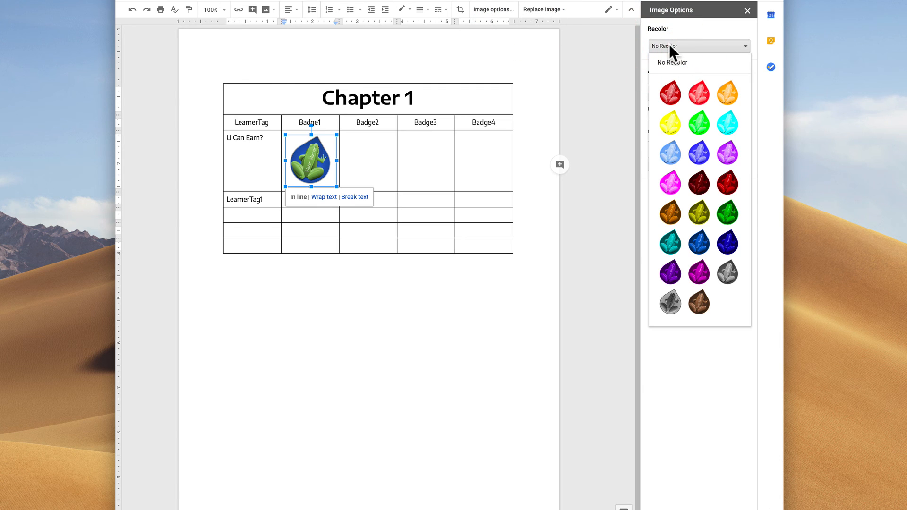
{"action": "left_click", "coordinate": [728, 271]}
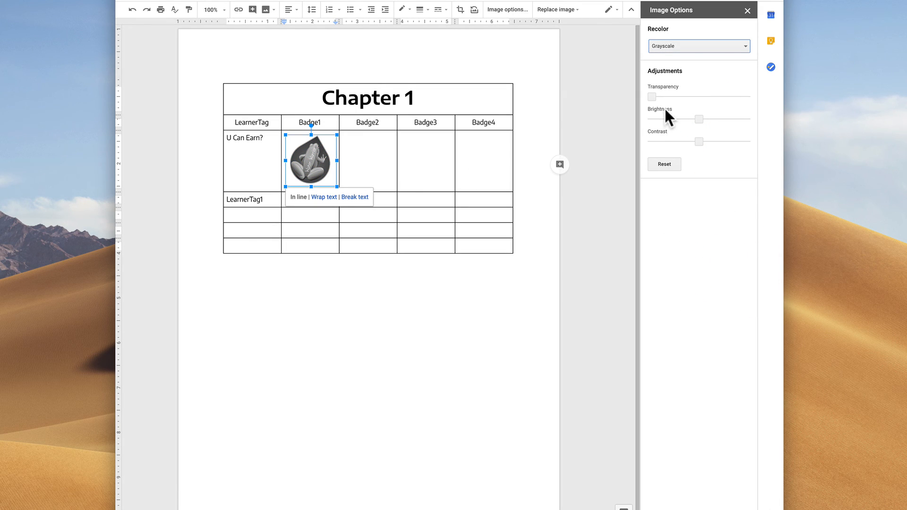
{"action": "left_click_drag", "start_coordinate": [654, 98], "coordinate": [701, 99]}
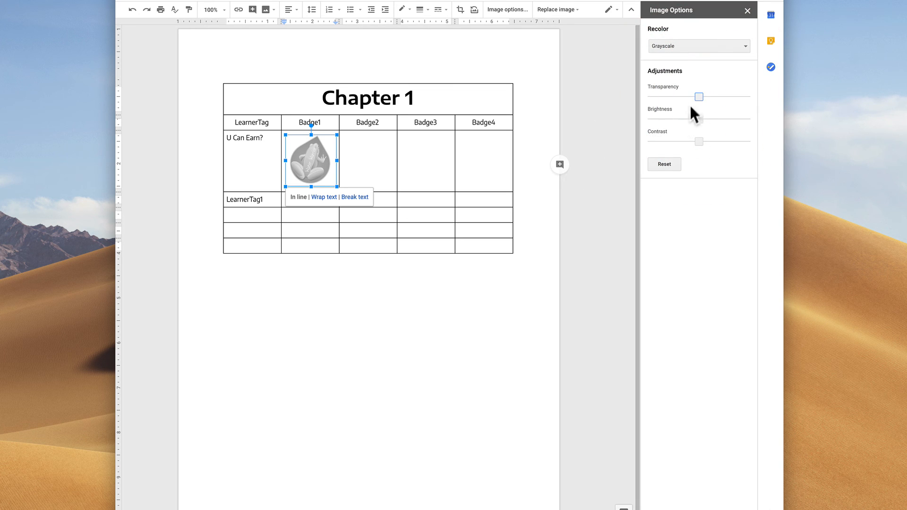
{"action": "left_click_drag", "start_coordinate": [697, 96], "coordinate": [723, 97]}
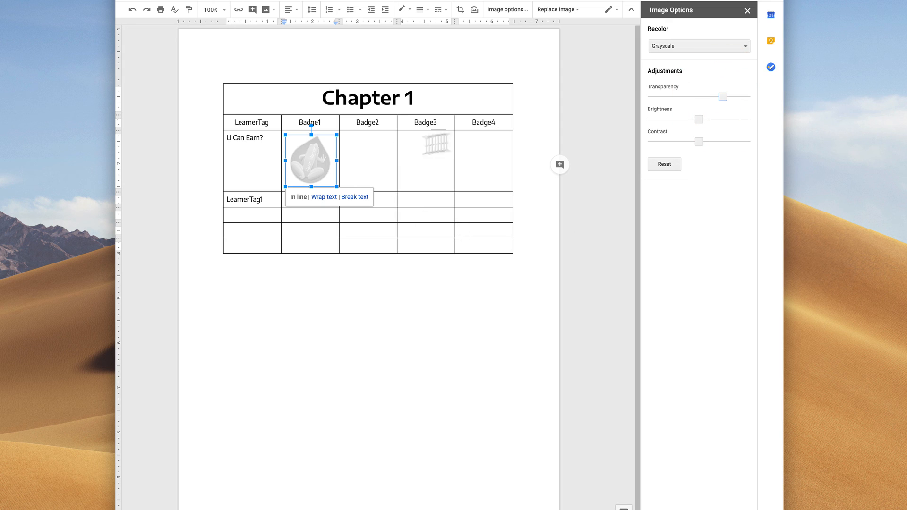
Step: Set the faded badge's alt text title and description to "Here's what this learner did to achieve this badge."
{"action": "left_click", "coordinate": [311, 170]}
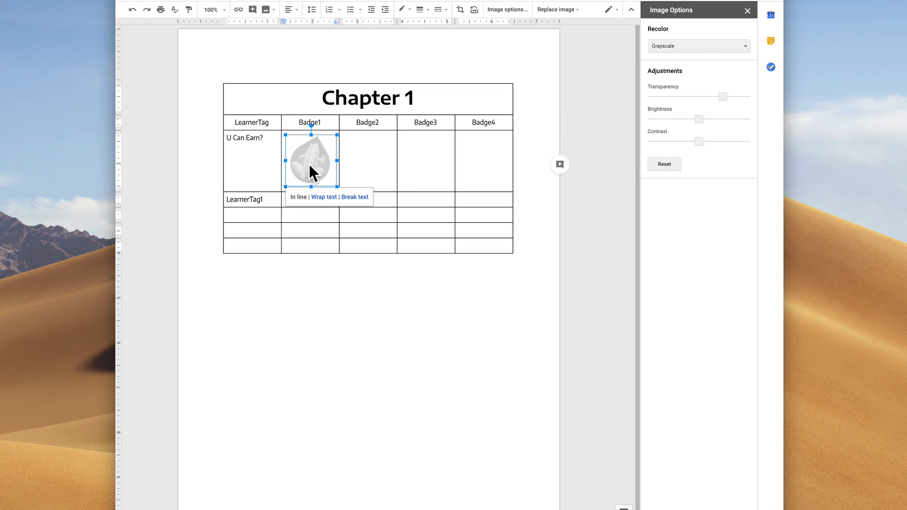
{"action": "right_click", "coordinate": [309, 164]}
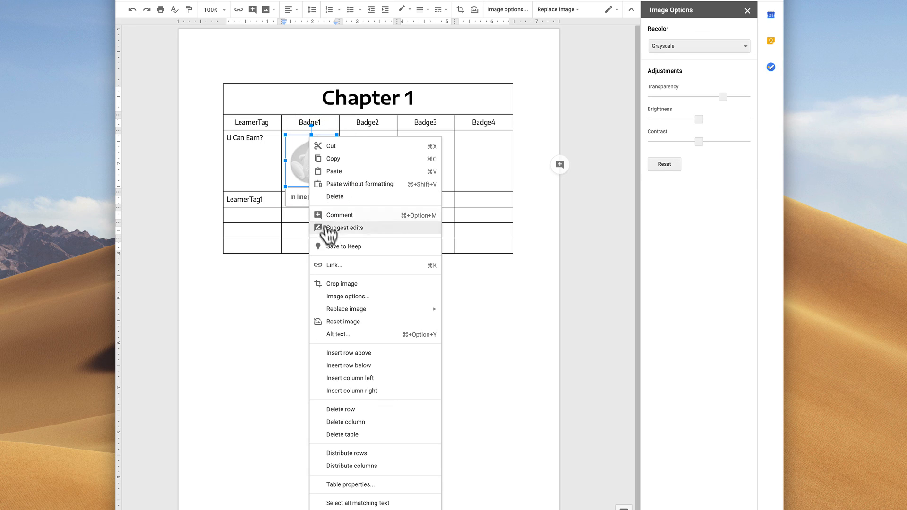
{"action": "left_click", "coordinate": [354, 335]}
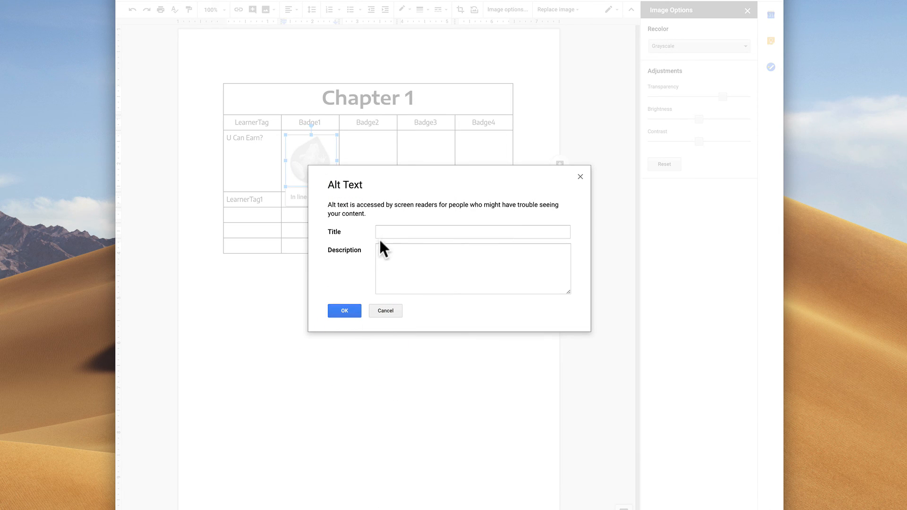
{"action": "left_click", "coordinate": [385, 231]}
{"action": "left_click", "coordinate": [386, 231]}
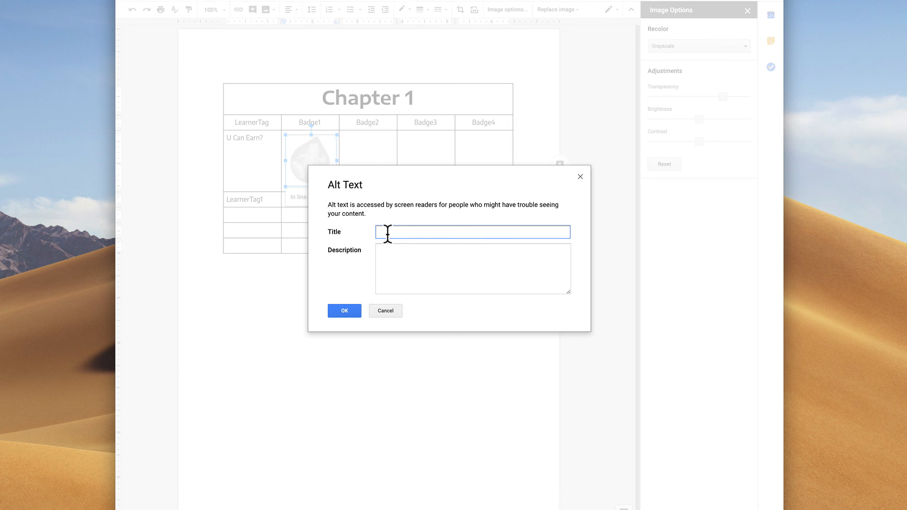
{"action": "type", "text": "Here's what this learner did to achieve this badge."}
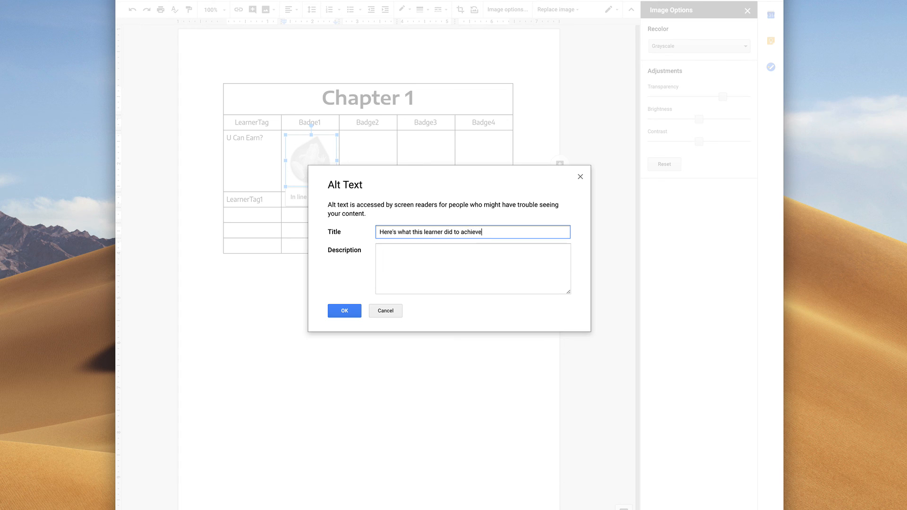
{"action": "left_click", "coordinate": [400, 267]}
{"action": "type", "text": "Here's what this learner did to achieve this badge."}
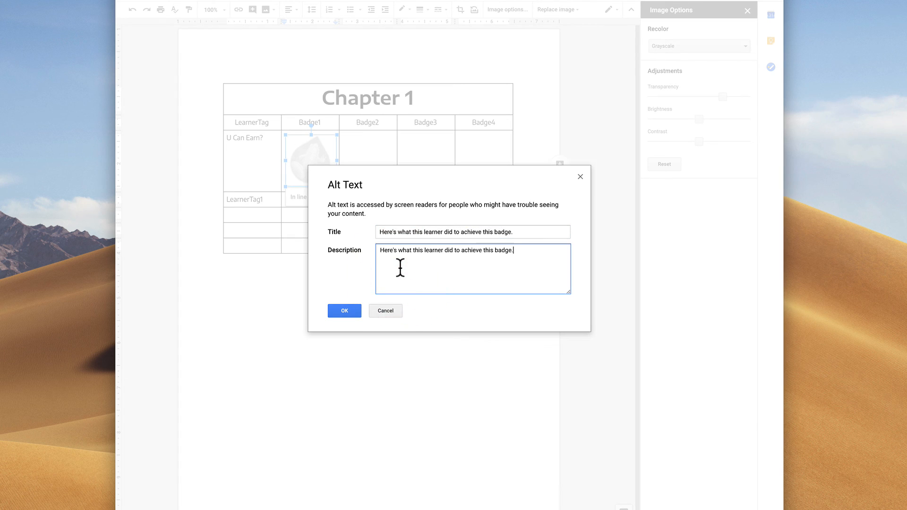
{"action": "left_click", "coordinate": [347, 308]}
Step: Copy the faded badge into the four Badge1 cells below it and check a copy's alt text
{"action": "left_click", "coordinate": [299, 157]}
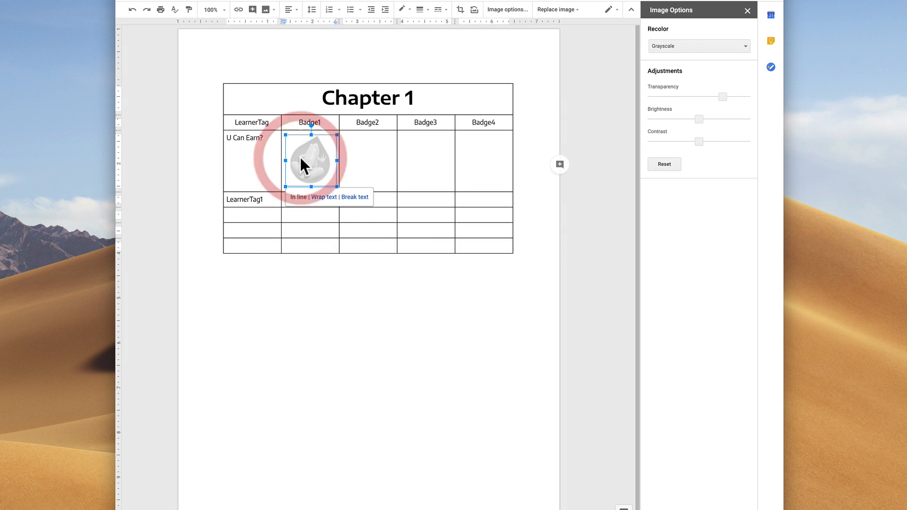
{"action": "left_click", "coordinate": [283, 202]}
{"action": "left_click_drag", "start_coordinate": [296, 198], "coordinate": [316, 243]}
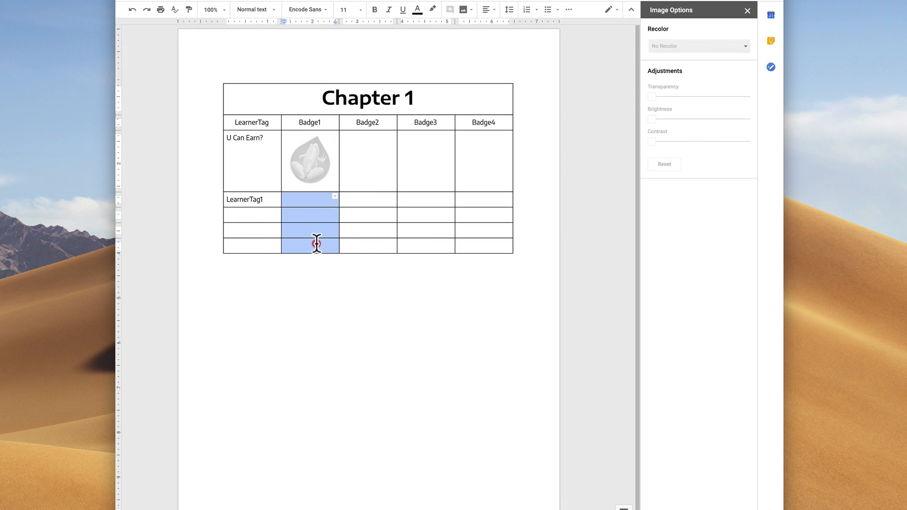
{"action": "key", "text": "super+v"}
{"action": "double_click", "coordinate": [377, 227]}
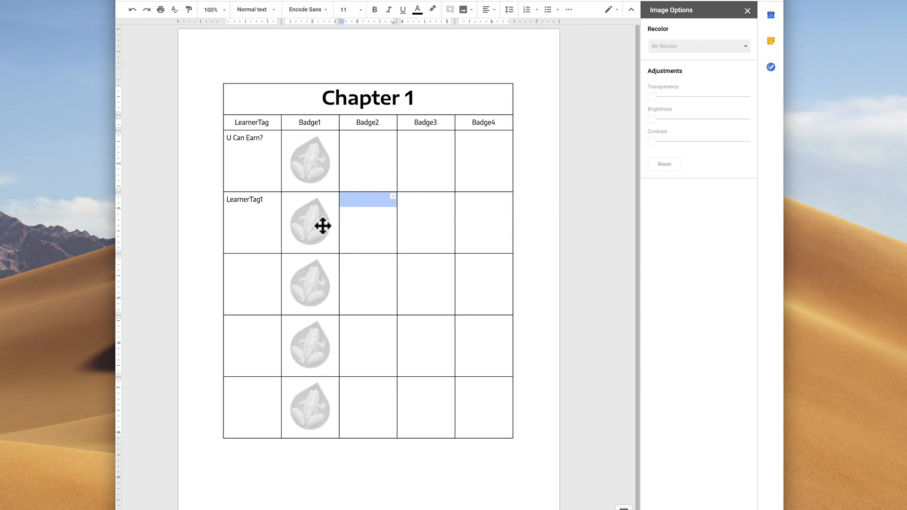
{"action": "mouse_move", "coordinate": [322, 226]}
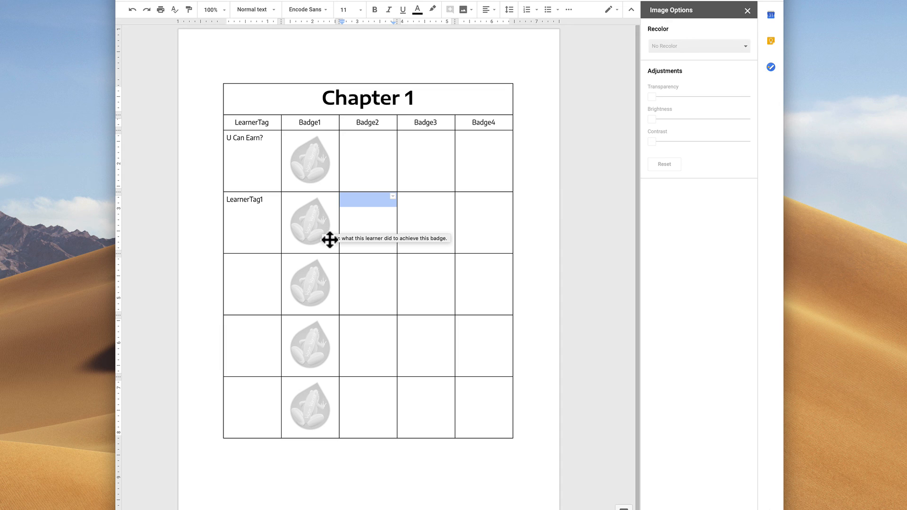
{"action": "left_click", "coordinate": [376, 220]}
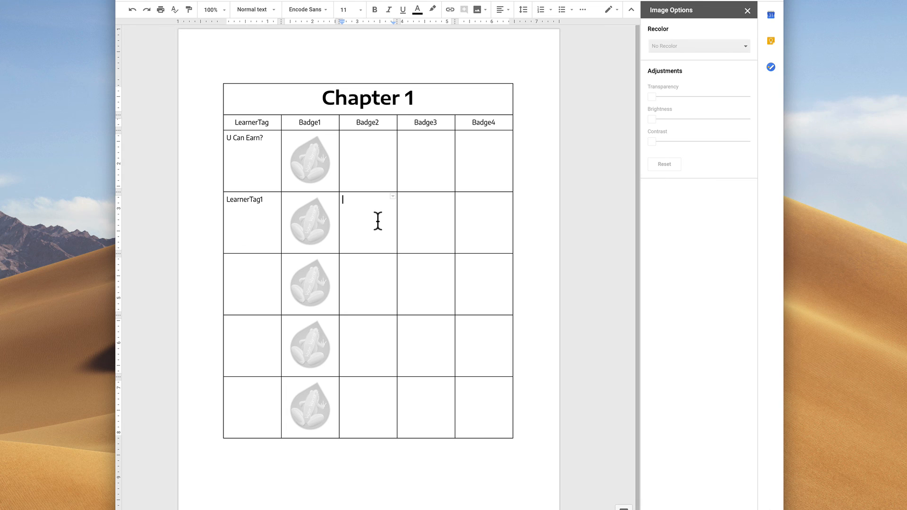
Step: Reset the Badge1 image in the LearnerTag1 row to its original colors
{"action": "left_click", "coordinate": [317, 221]}
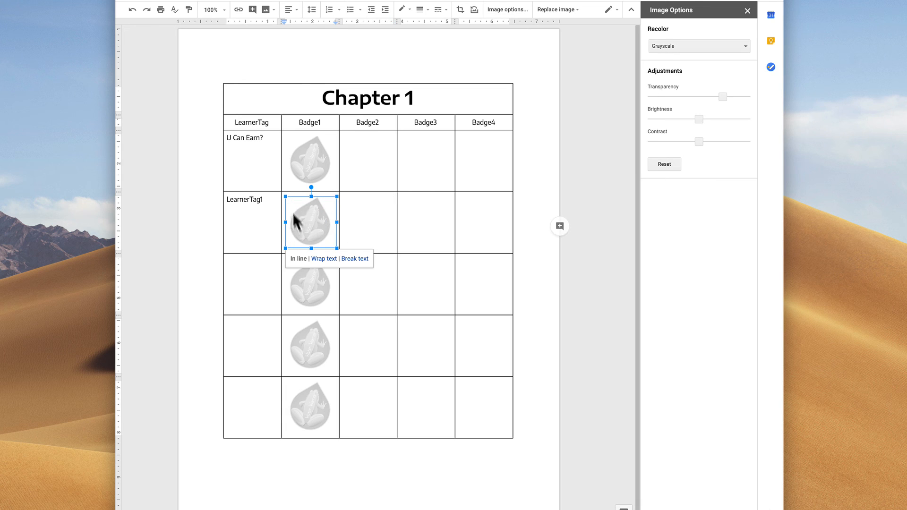
{"action": "left_click", "coordinate": [321, 223]}
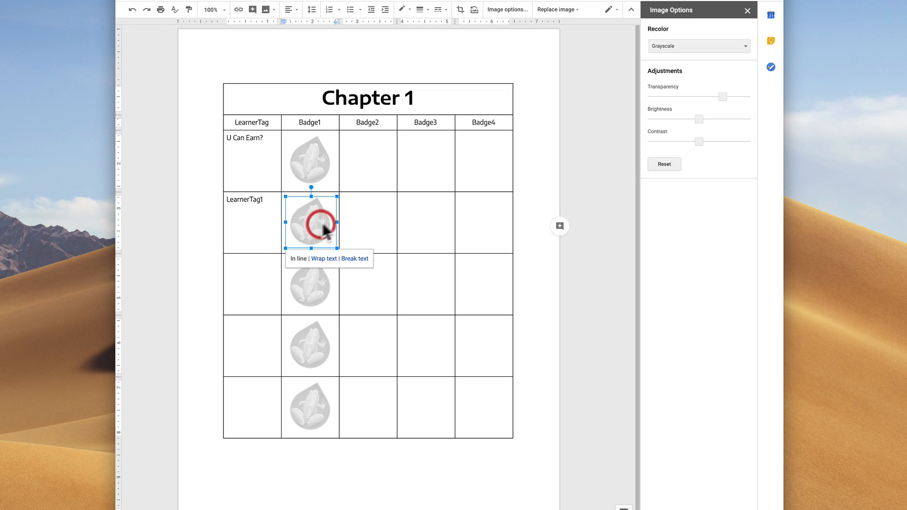
{"action": "left_click", "coordinate": [474, 10]}
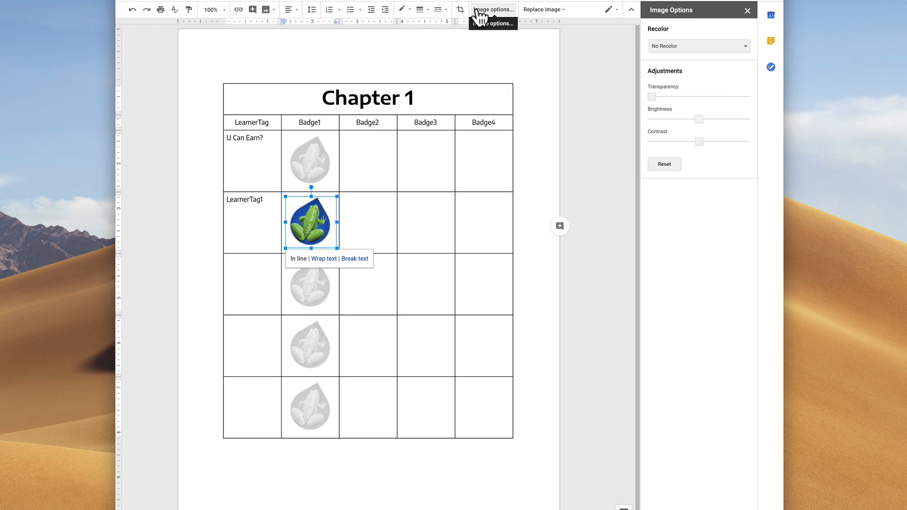